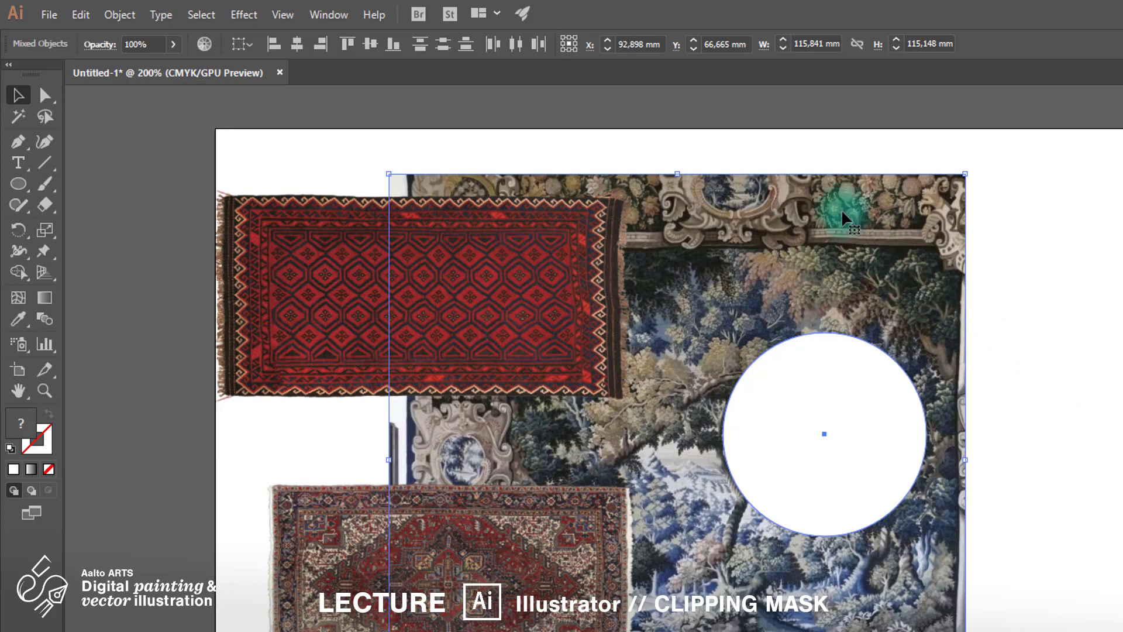
- Make a clipping mask from the white circle and the tapestry image, and move the clipped circle onto the blank area beside the rugs
right_click(862, 212)
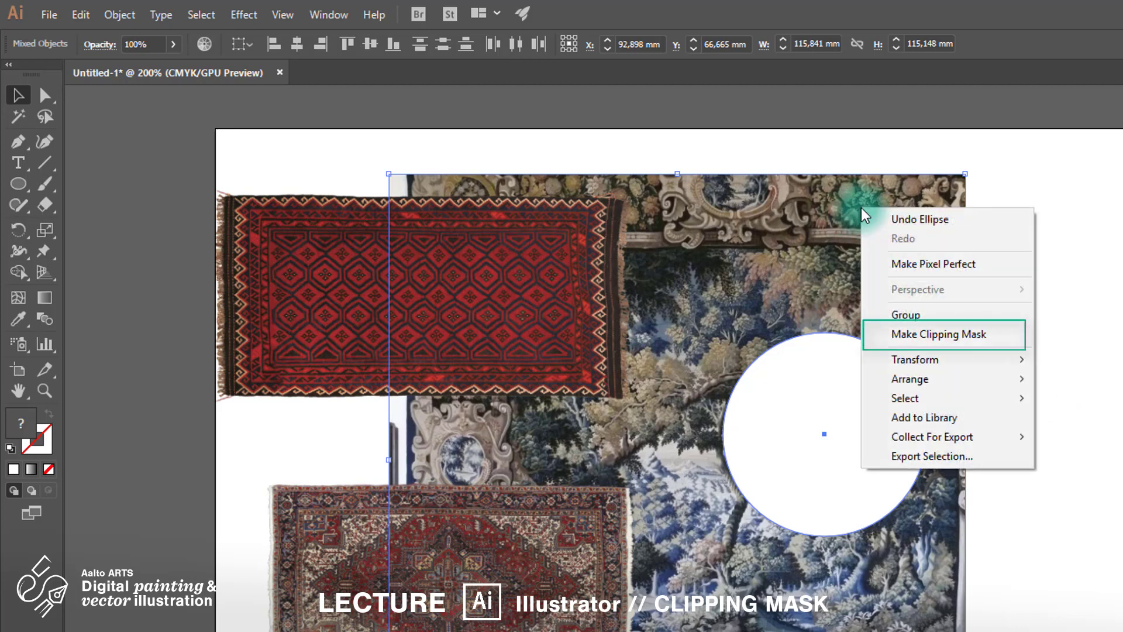
click(131, 15)
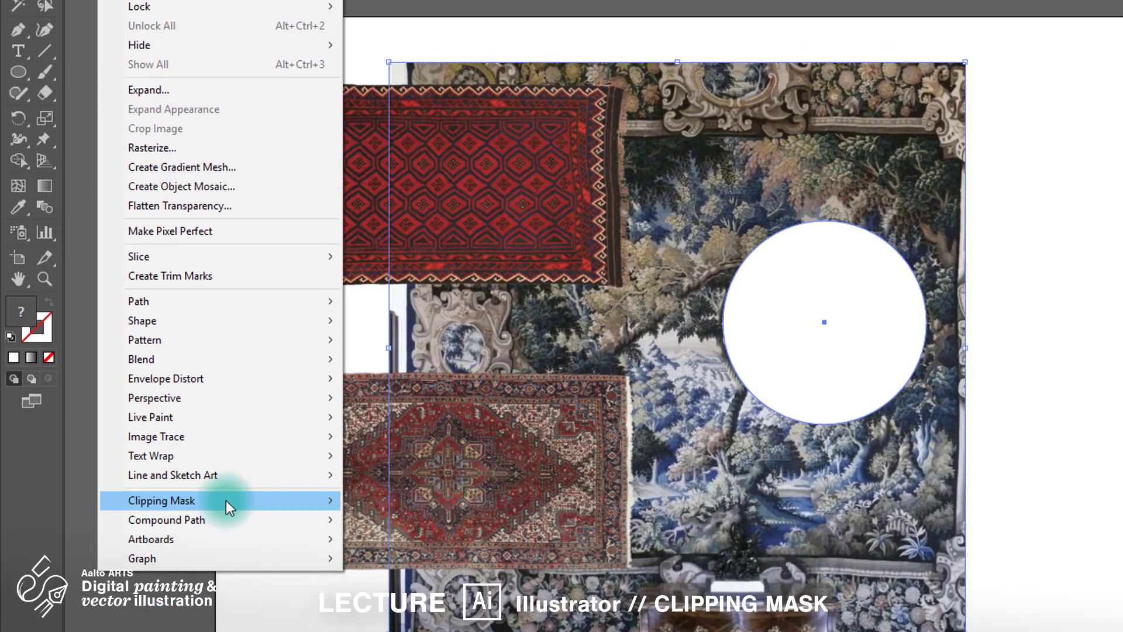
mouse_move(227, 610)
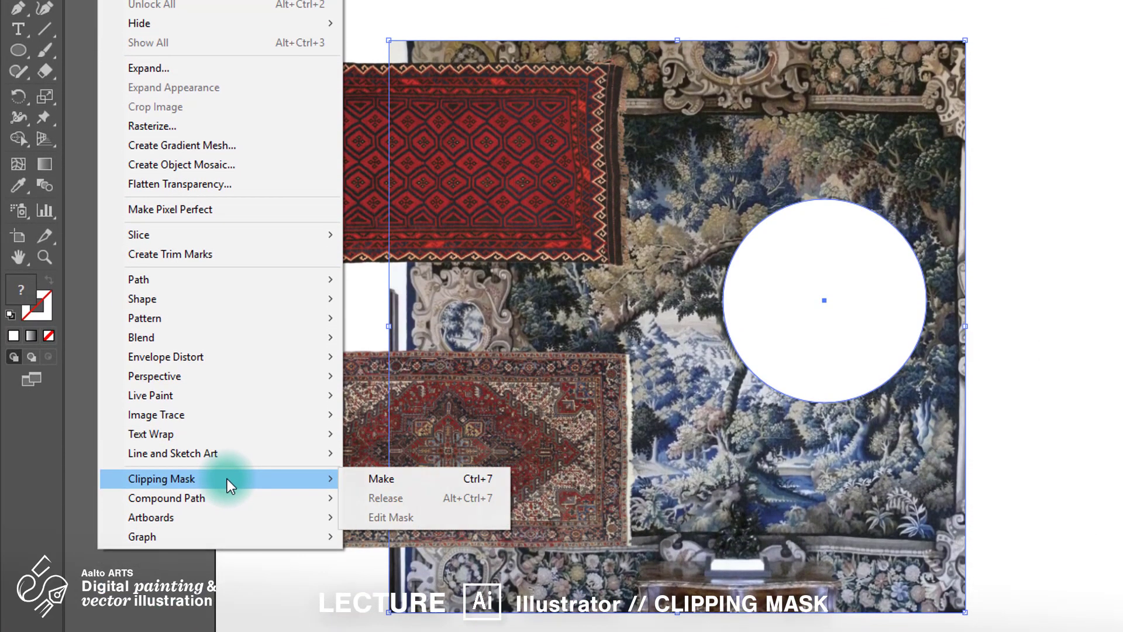
click(368, 610)
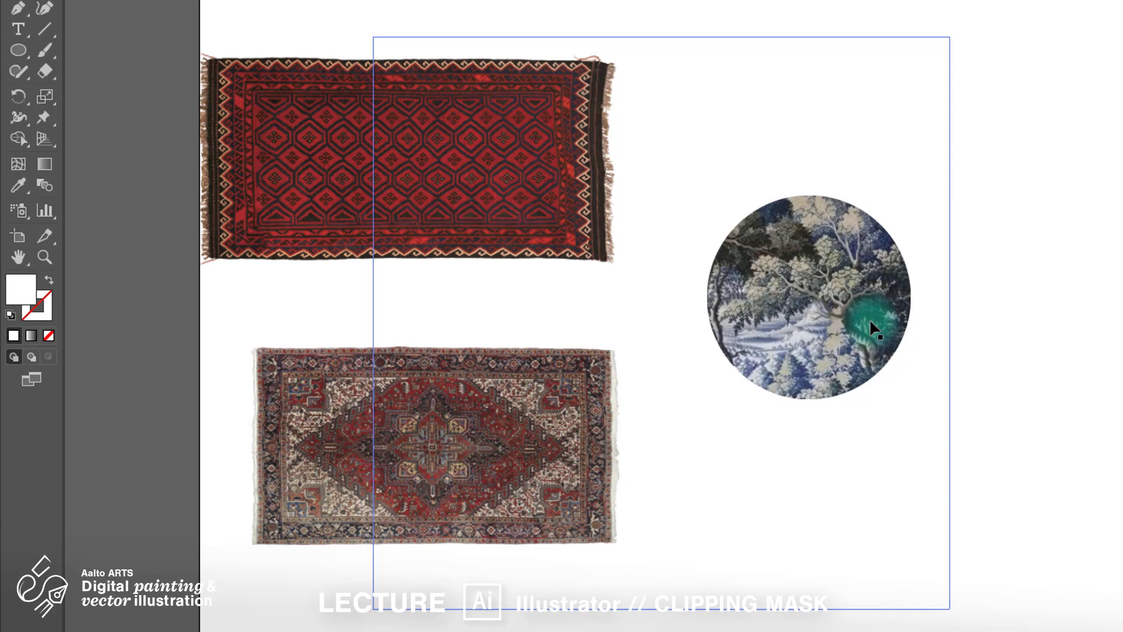
drag(874, 329, 993, 255)
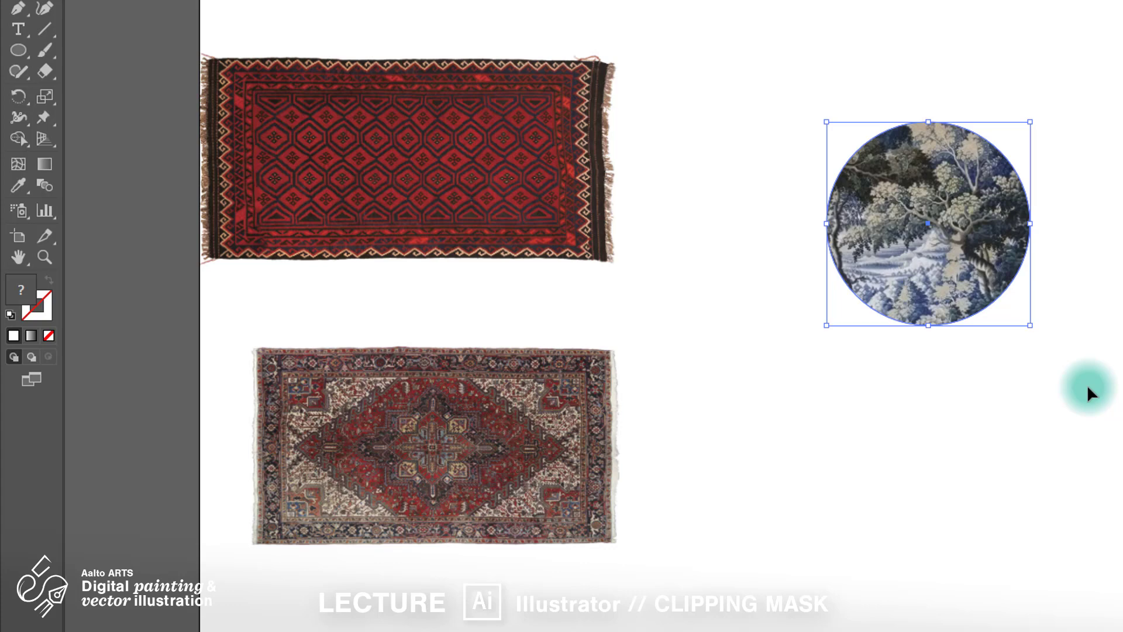
drag(987, 300, 755, 369)
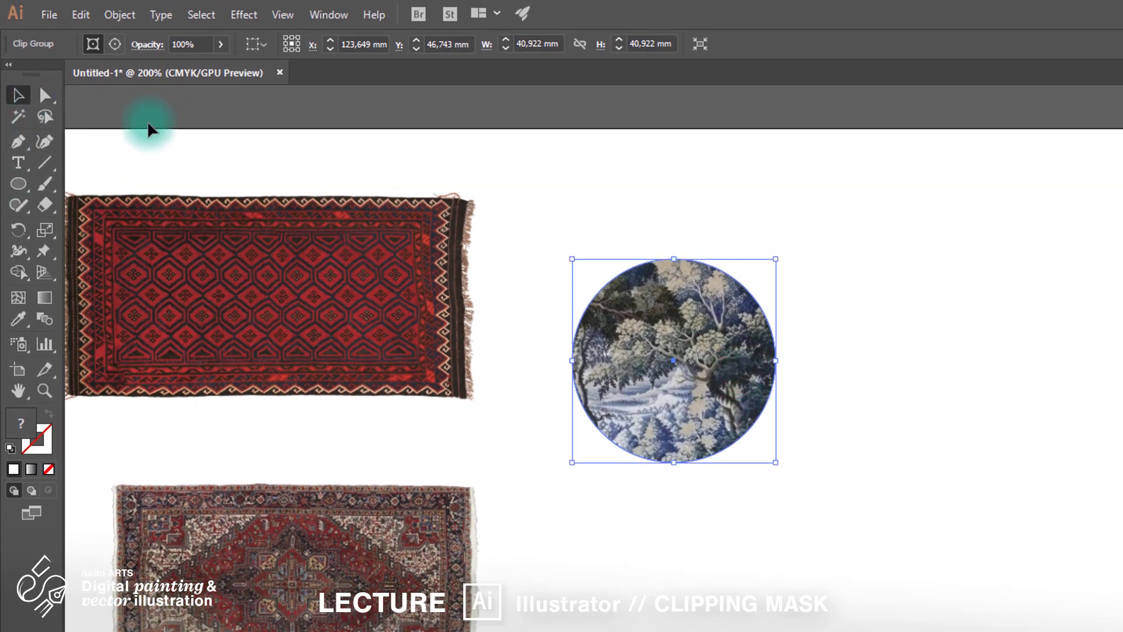
- Directly select the tapestry image inside the circular mask and shift it to about X 103 mm, Y 55 mm, leaving the circle in place
click(45, 95)
mouse_move(719, 324)
mouse_down()
mouse_move(742, 322)
mouse_move(712, 306)
mouse_up()
drag(708, 325, 733, 355)
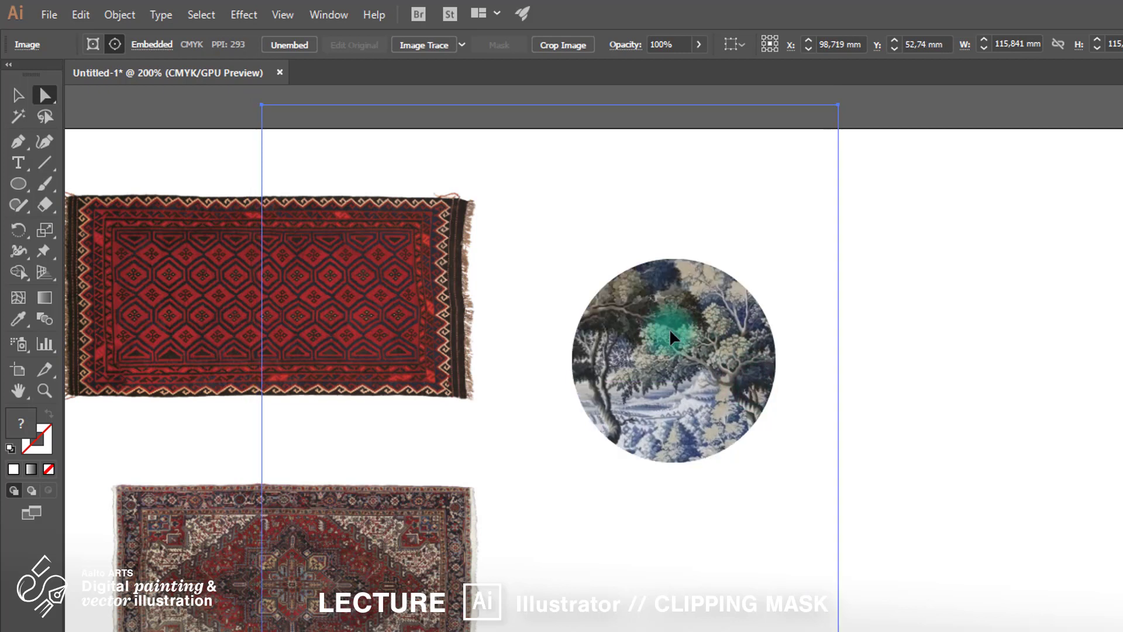
drag(671, 331, 687, 340)
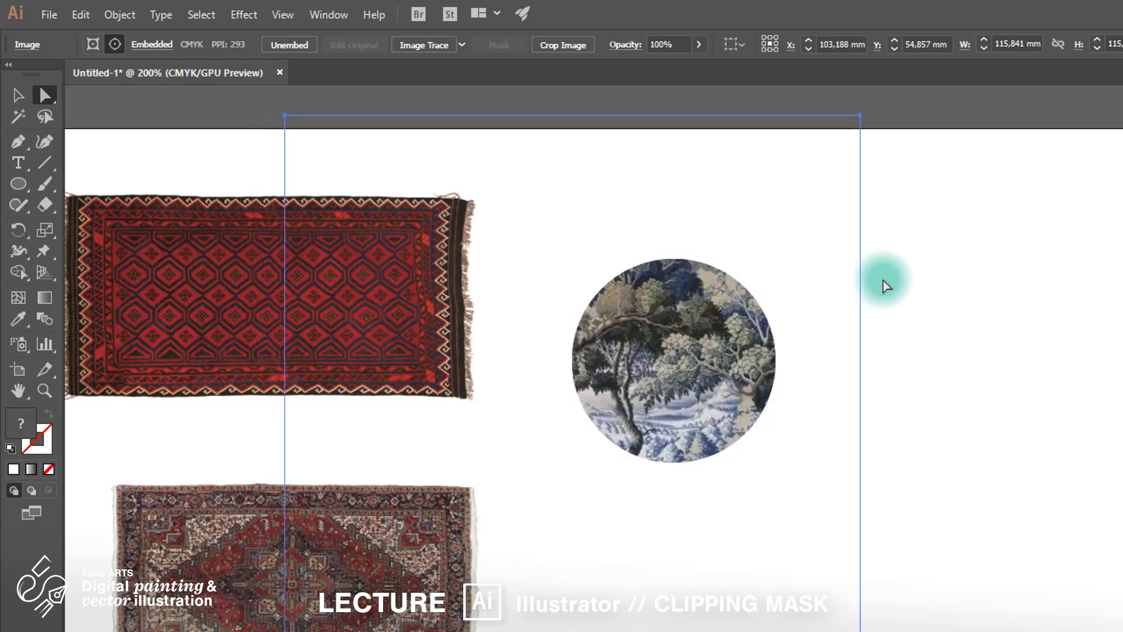
click(885, 286)
- Isolate the clip group, shift the tapestry image inside the circle to about X 116 mm, Y 56 mm, and exit isolation
click(694, 350)
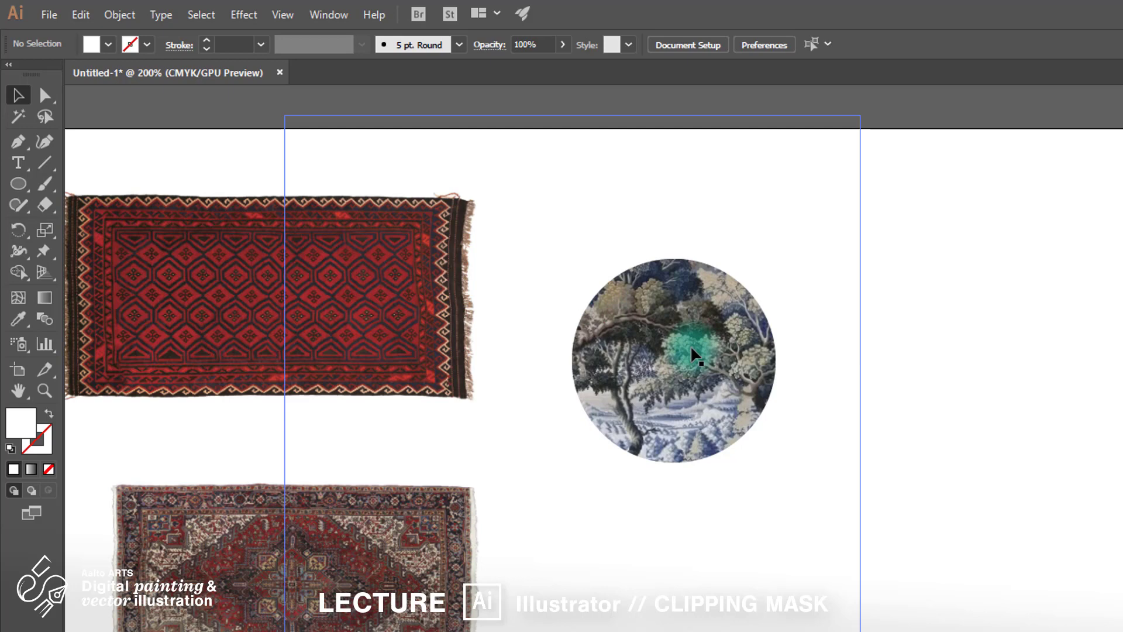
double_click(693, 353)
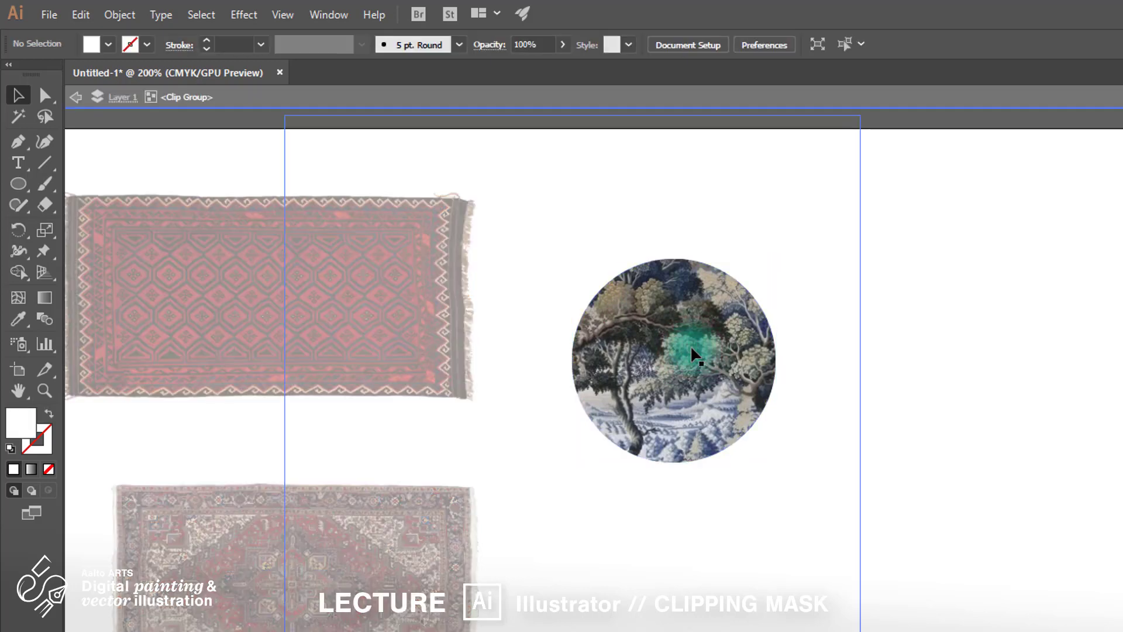
drag(687, 356, 704, 391)
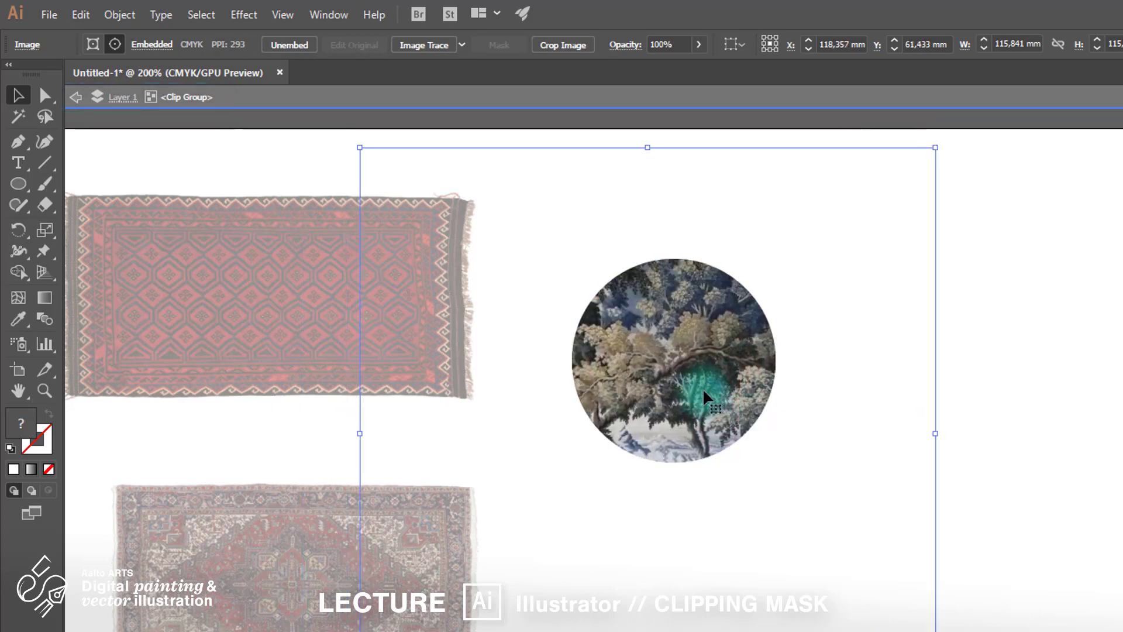
key(ctrl+z)
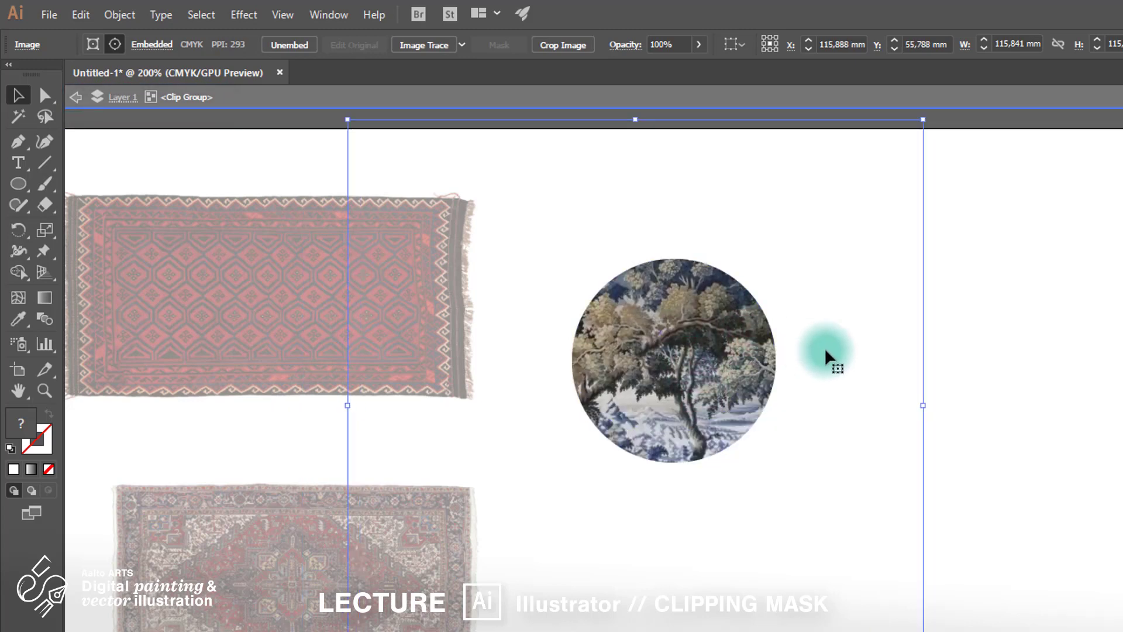
double_click(970, 357)
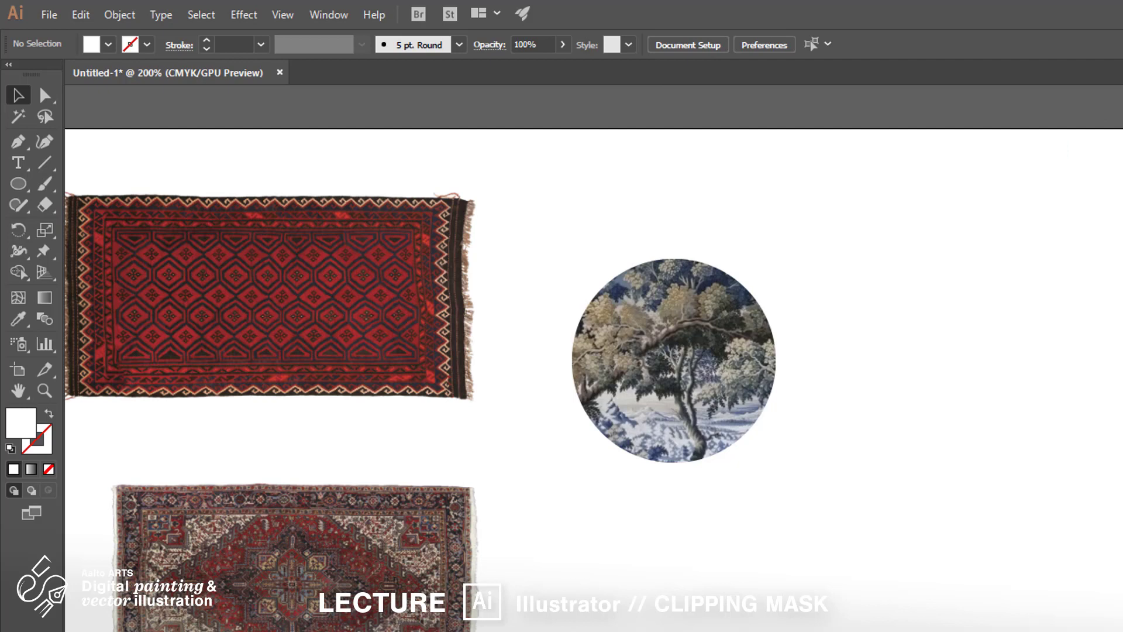
- Reshape the circular clipping path by moving its top anchor point down and its bottom anchor point up
click(46, 95)
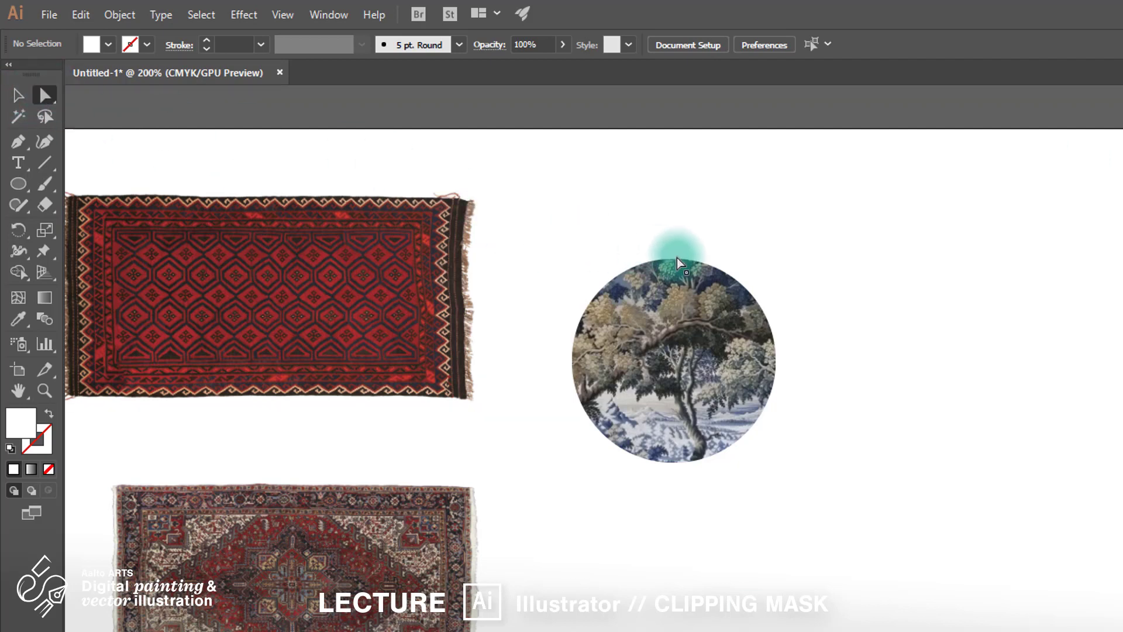
drag(677, 259, 674, 331)
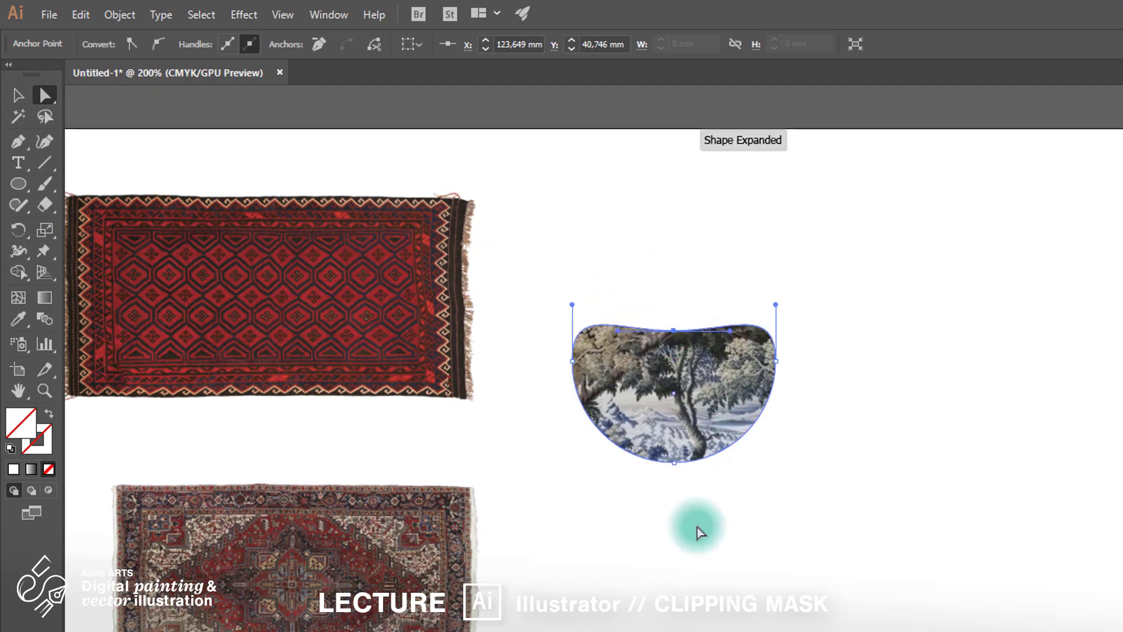
drag(675, 463, 675, 405)
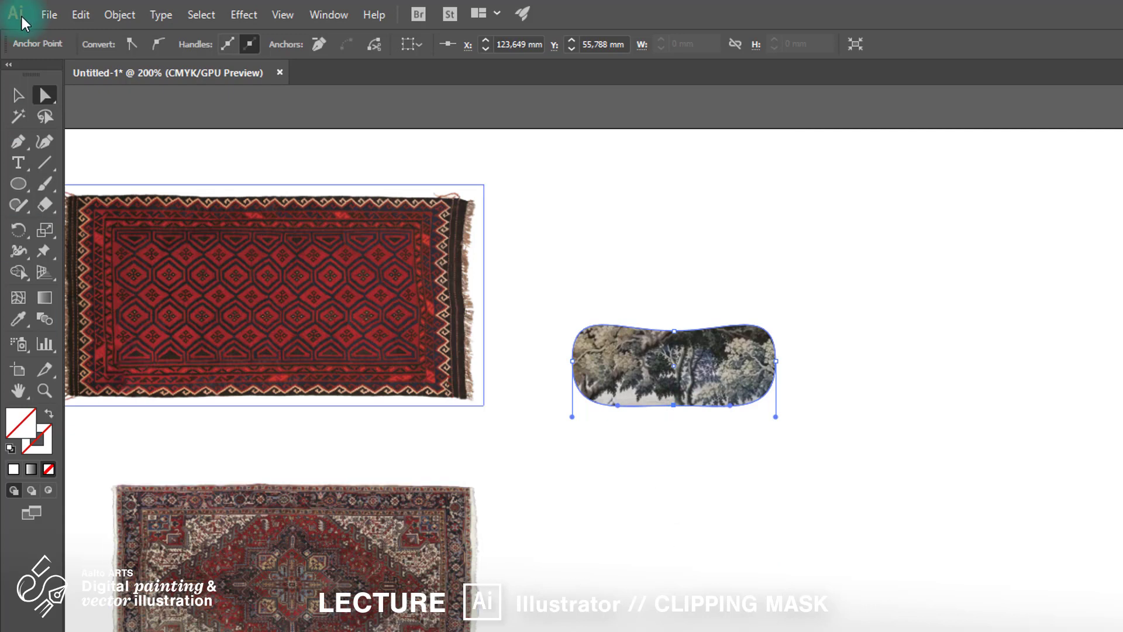
- Enlarge the reshaped clipping path from its lower corners and rotate it clockwise so it spans about 63 × 44 mm
click(19, 99)
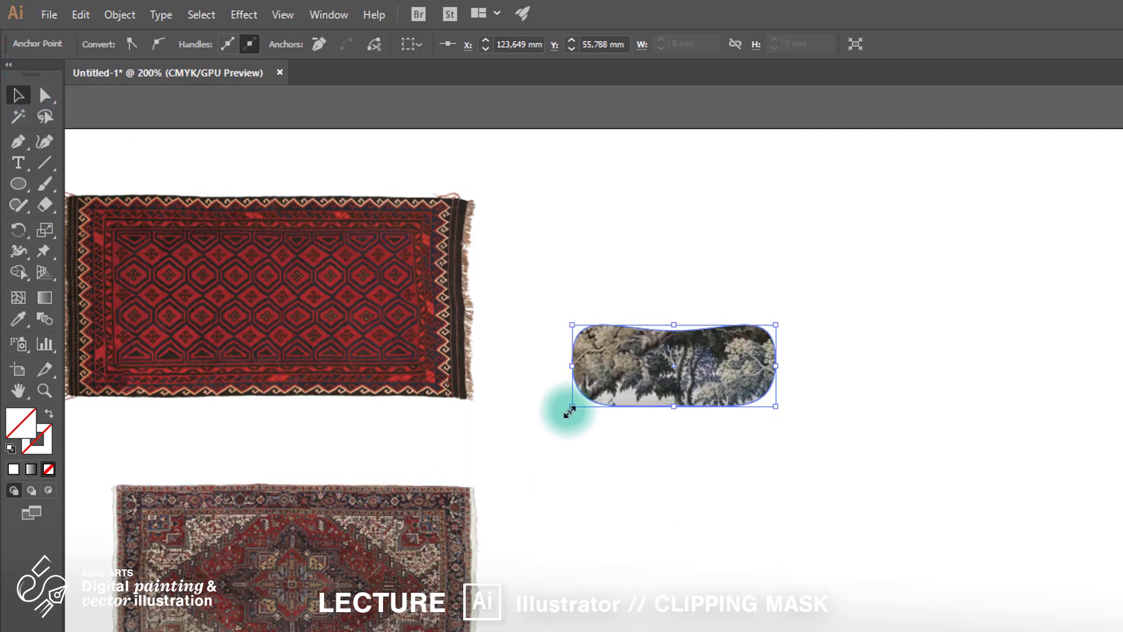
drag(572, 409, 497, 436)
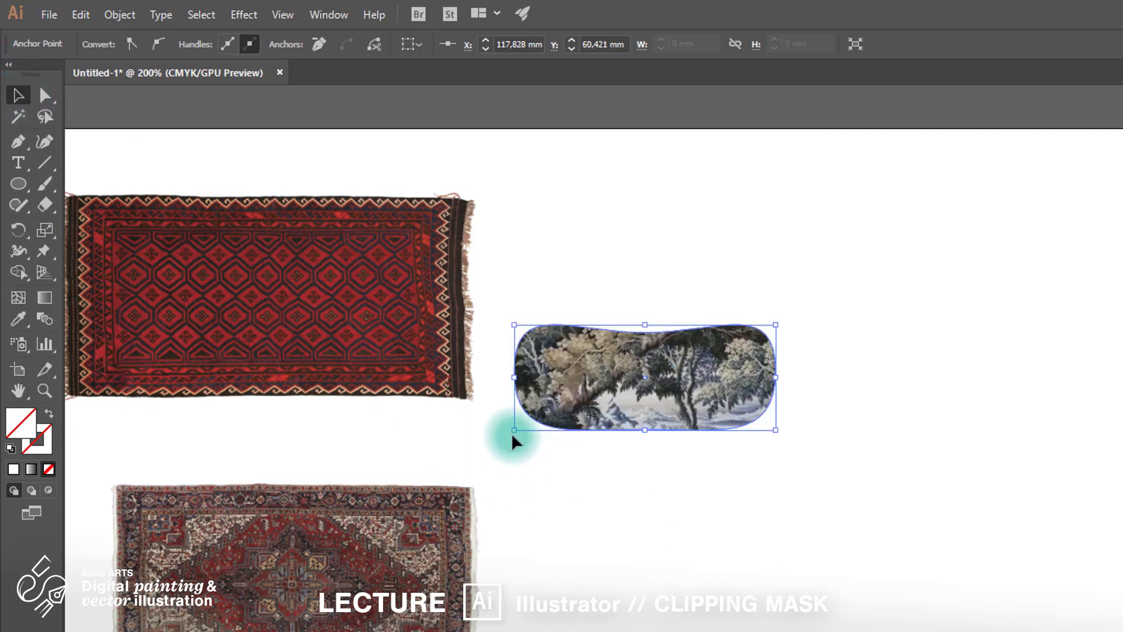
drag(776, 437, 809, 468)
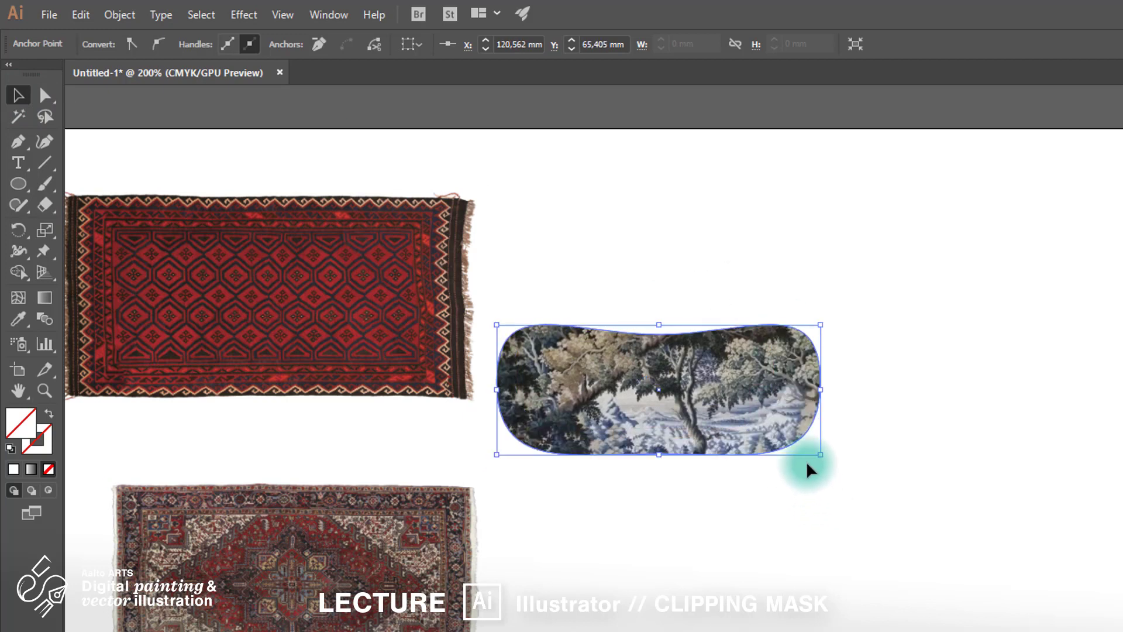
drag(825, 311, 847, 392)
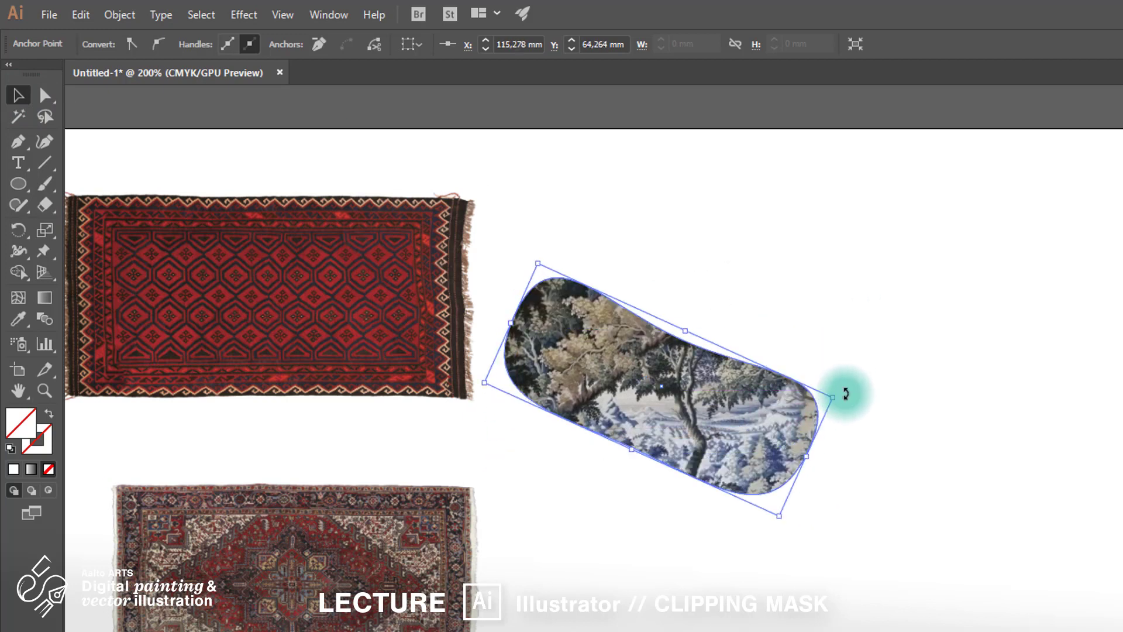
click(1014, 428)
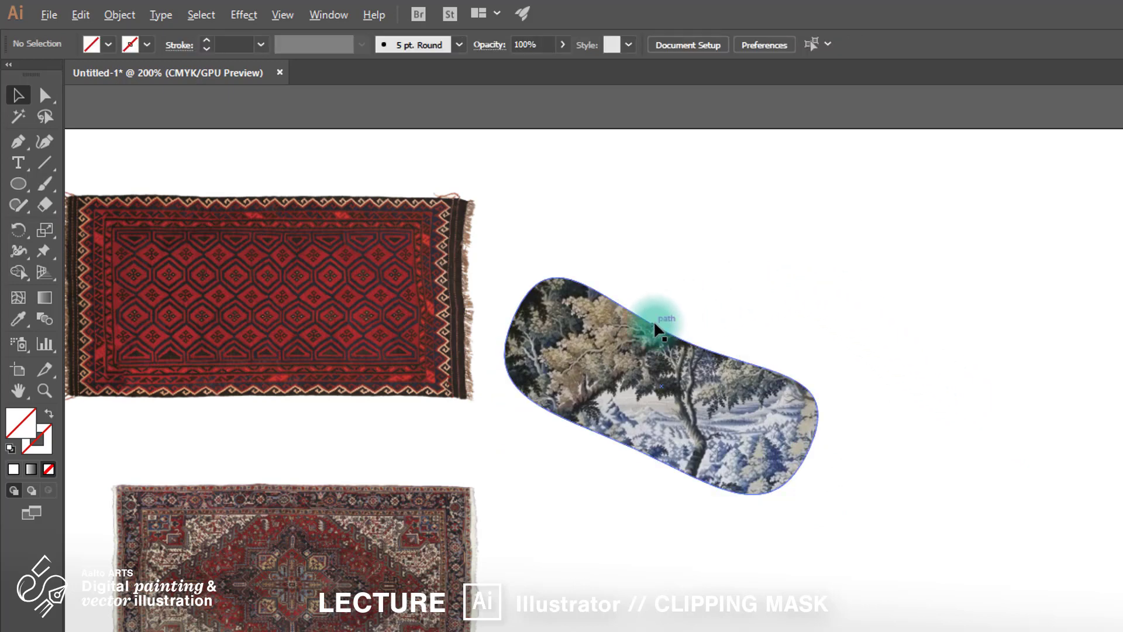
- Check the mask's edge up close, and release the clipping mask on the tapestry
scroll(656, 323, up, 8)
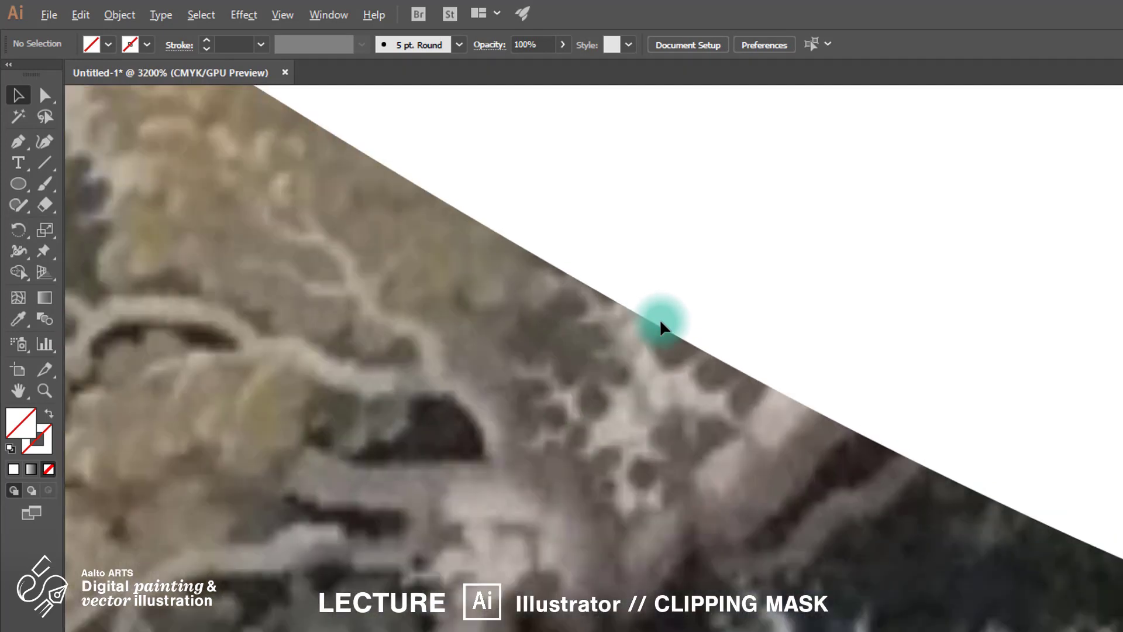
scroll(660, 323, up, 3)
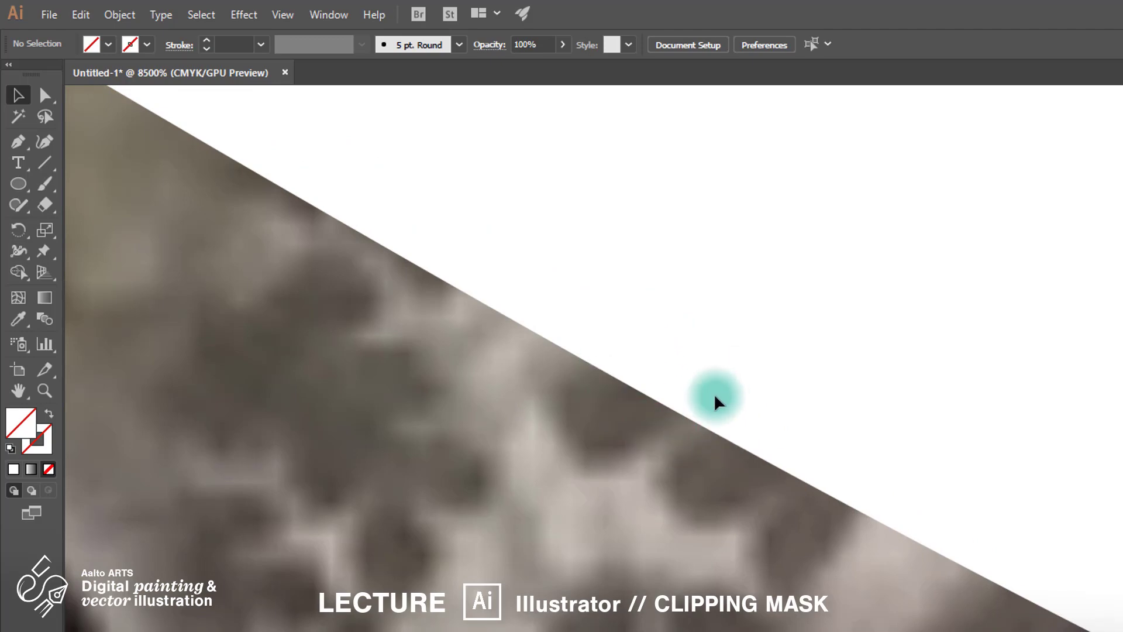
scroll(709, 395, down, 11)
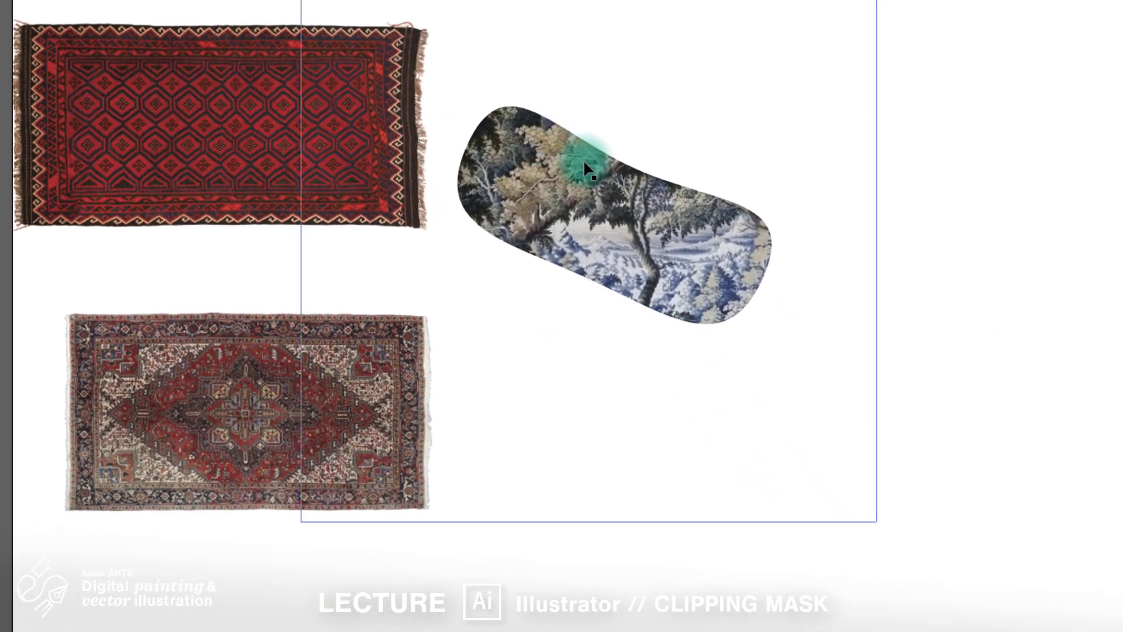
click(589, 151)
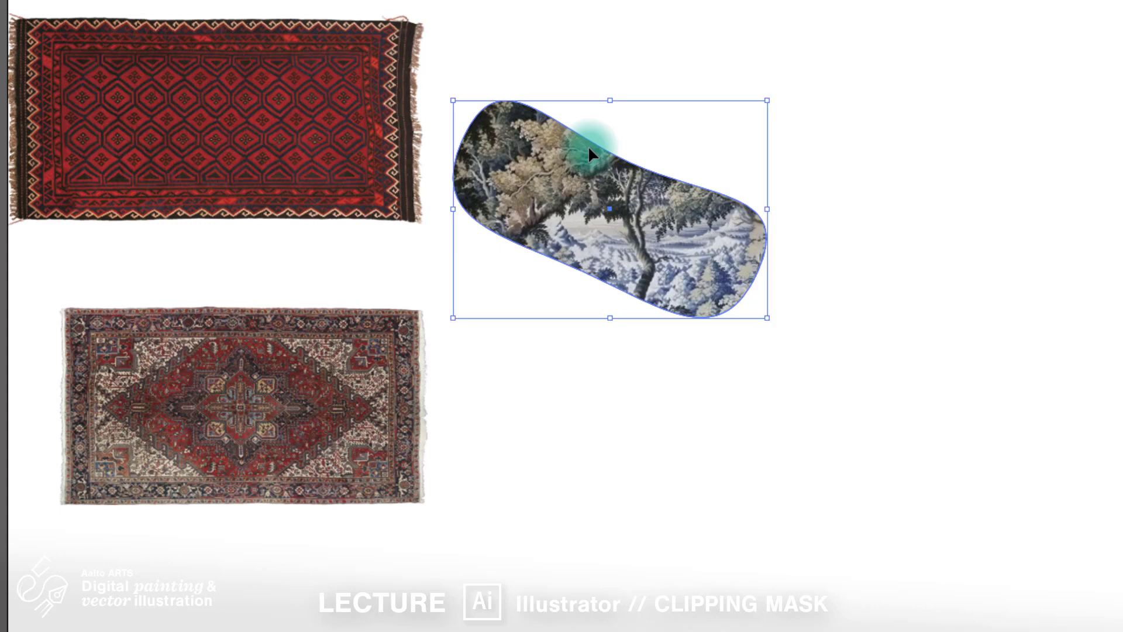
right_click(589, 150)
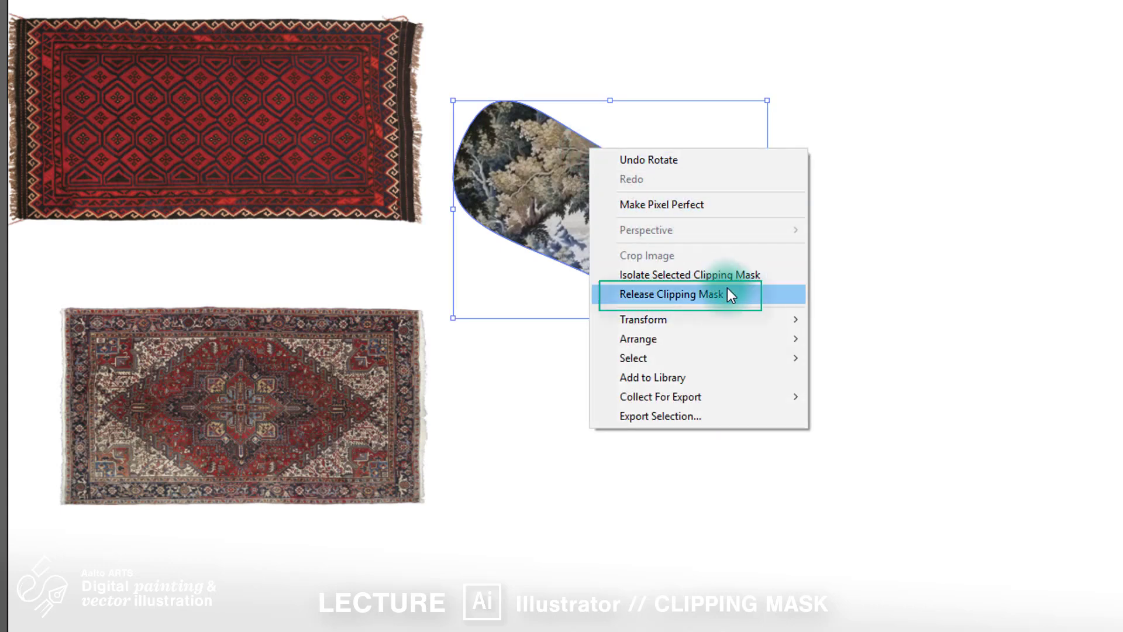
click(748, 289)
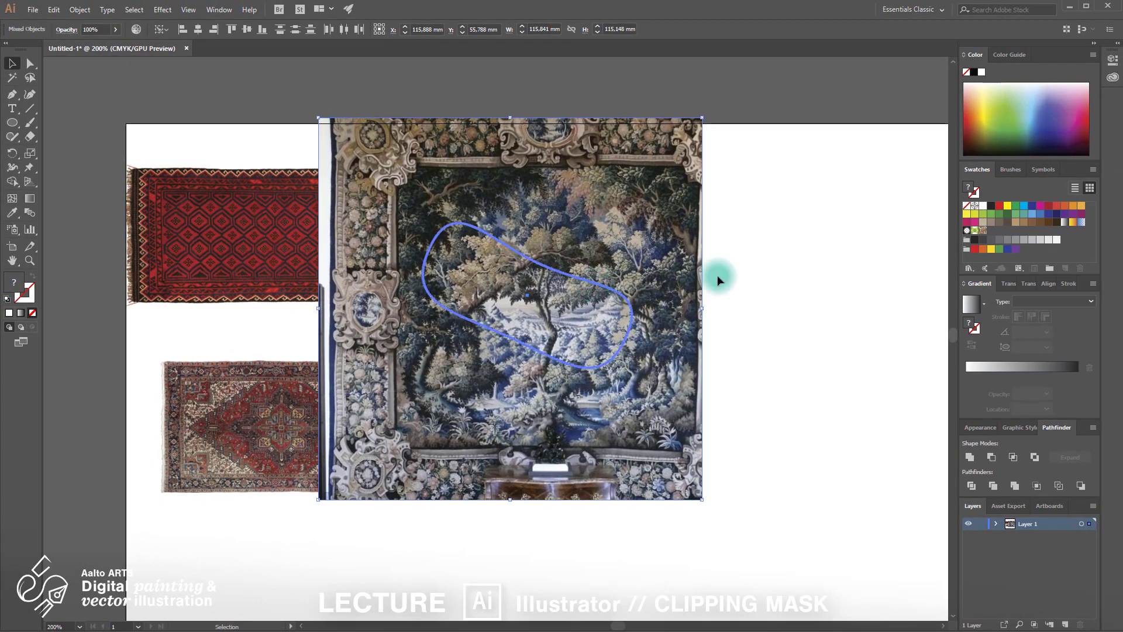
click(807, 281)
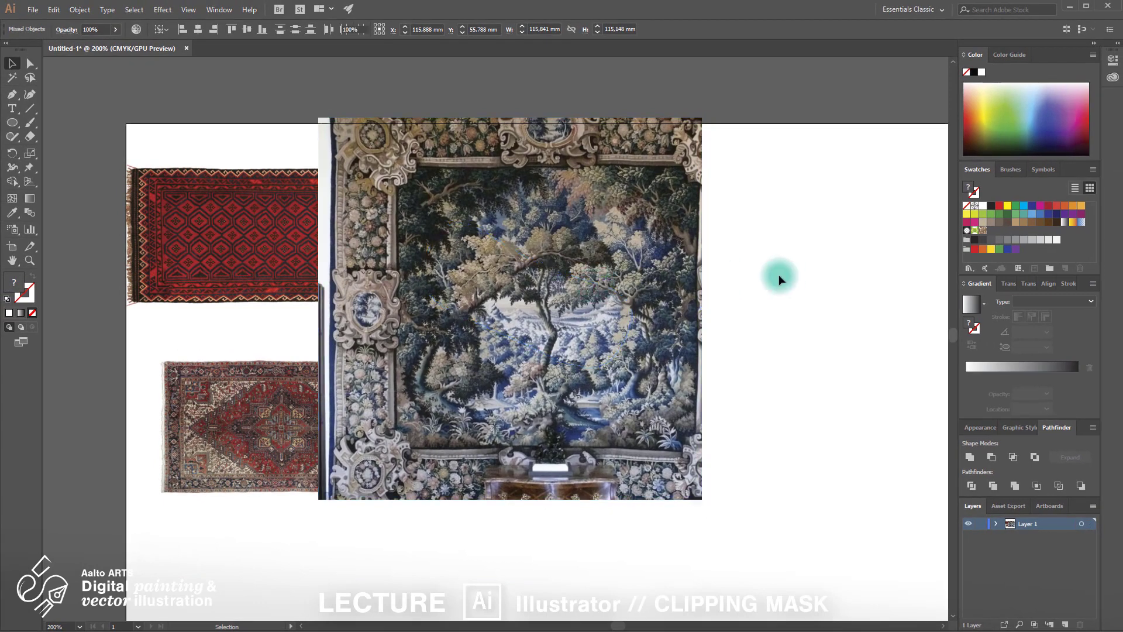
- Fill the released mask shape with light blue and move it off the tapestry, over the artboard's upper edge
click(593, 288)
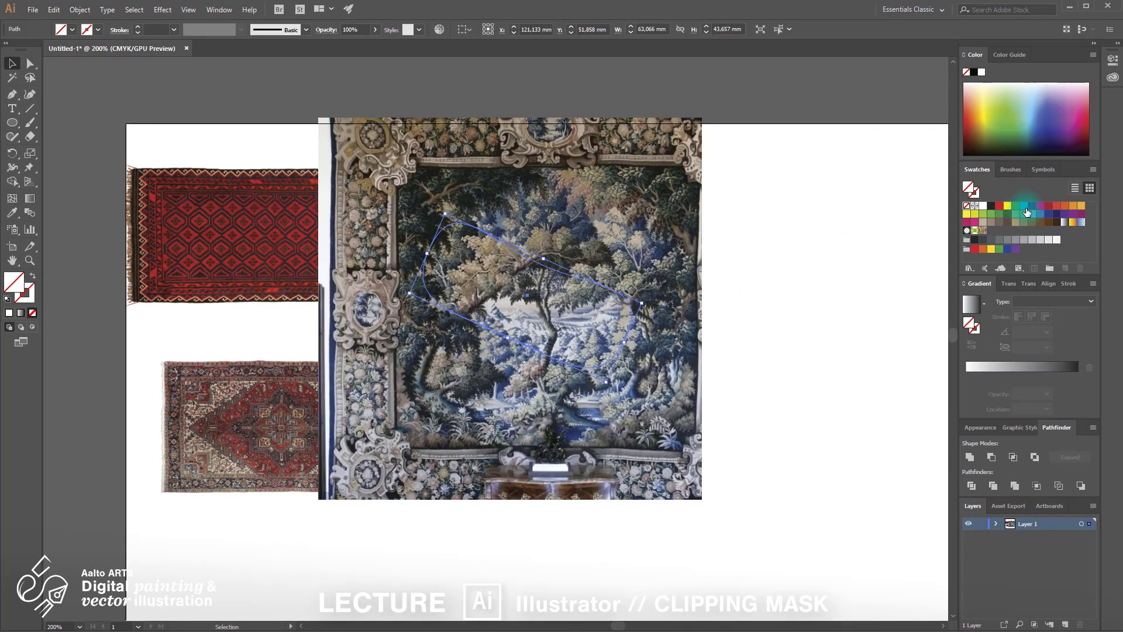
click(1031, 214)
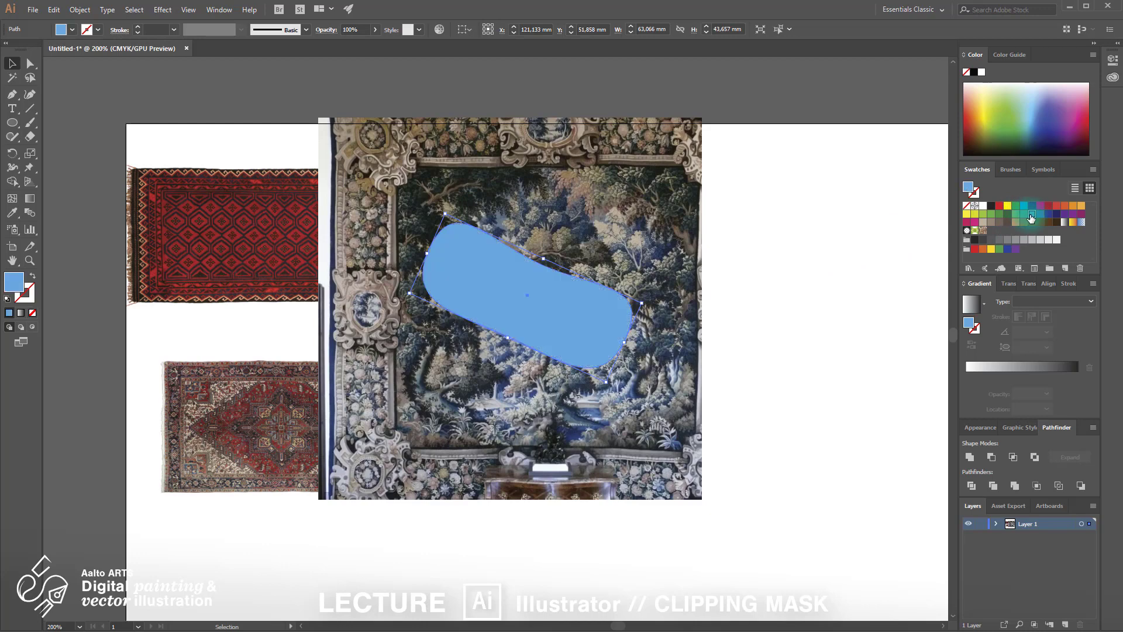
drag(601, 334, 813, 147)
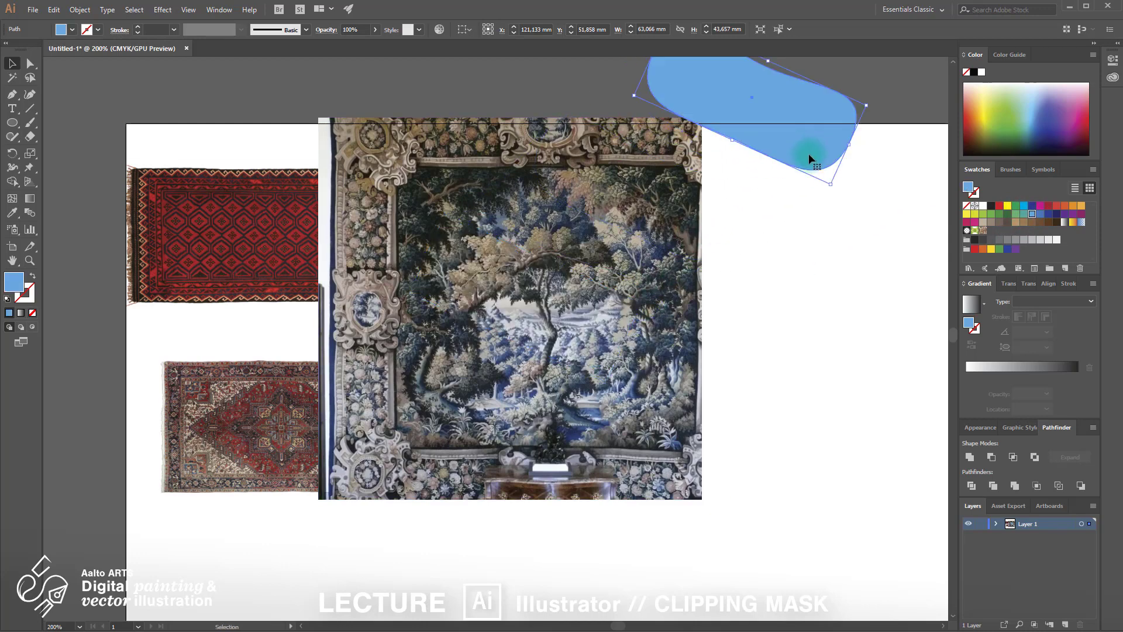
click(786, 339)
- Move the tapestry toward the rugs, send it to the back, and arrange both rugs overlapping on top of it
drag(632, 388, 491, 353)
right_click(321, 243)
click(198, 387)
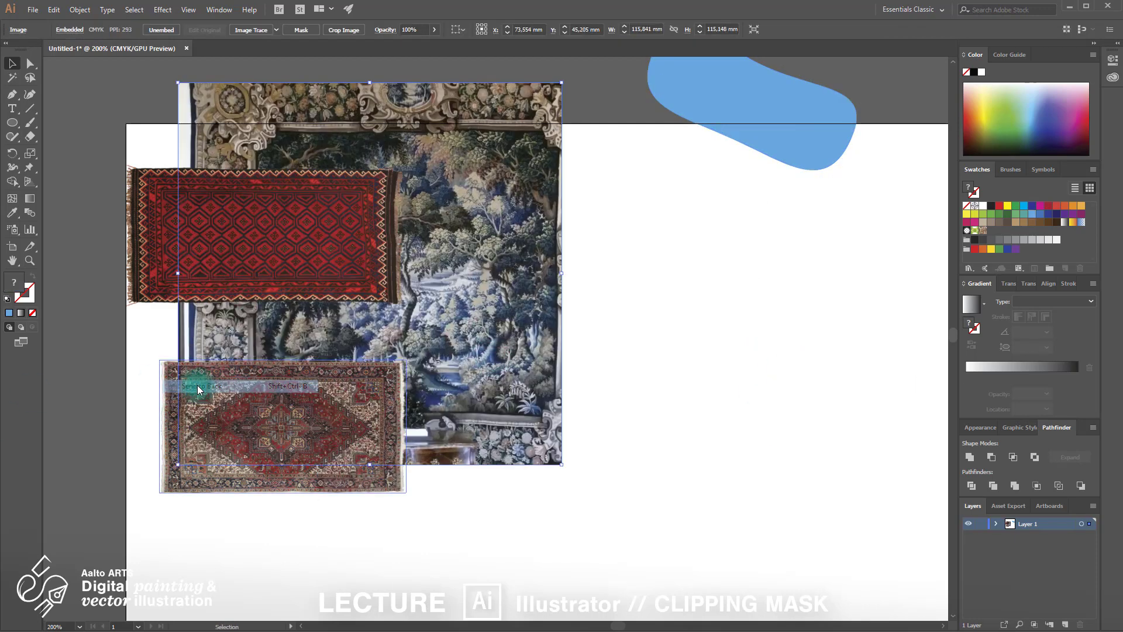
drag(394, 414, 512, 333)
click(622, 294)
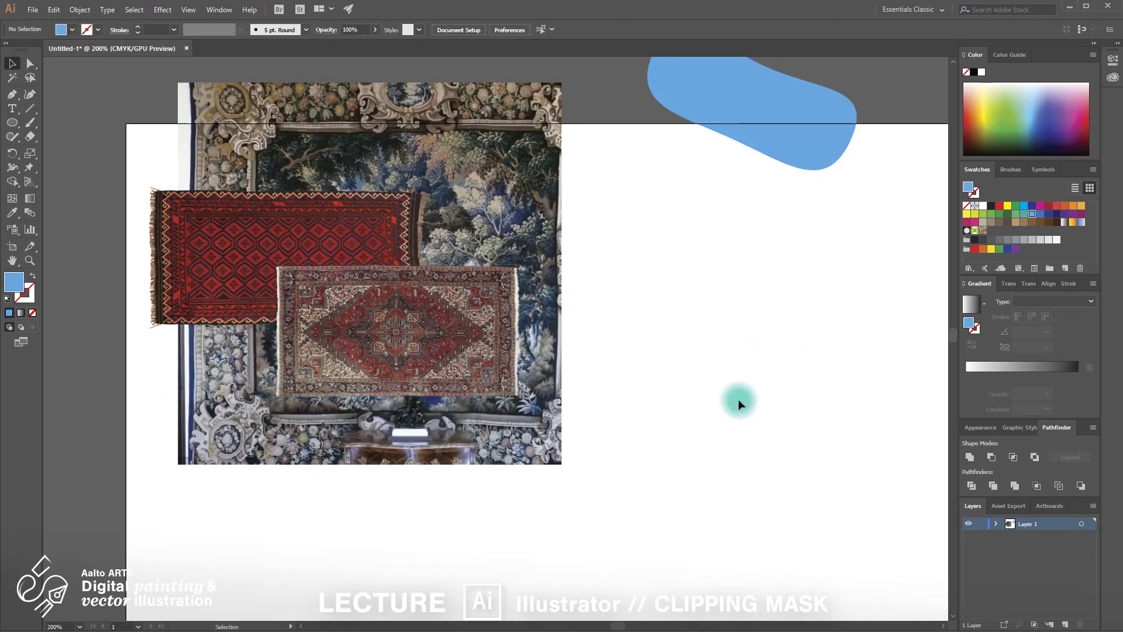
- Draw a circle about 50 mm in diameter over the overlapping rugs and tapestry, and fill it with red
click(11, 124)
drag(378, 375, 545, 209)
click(1048, 213)
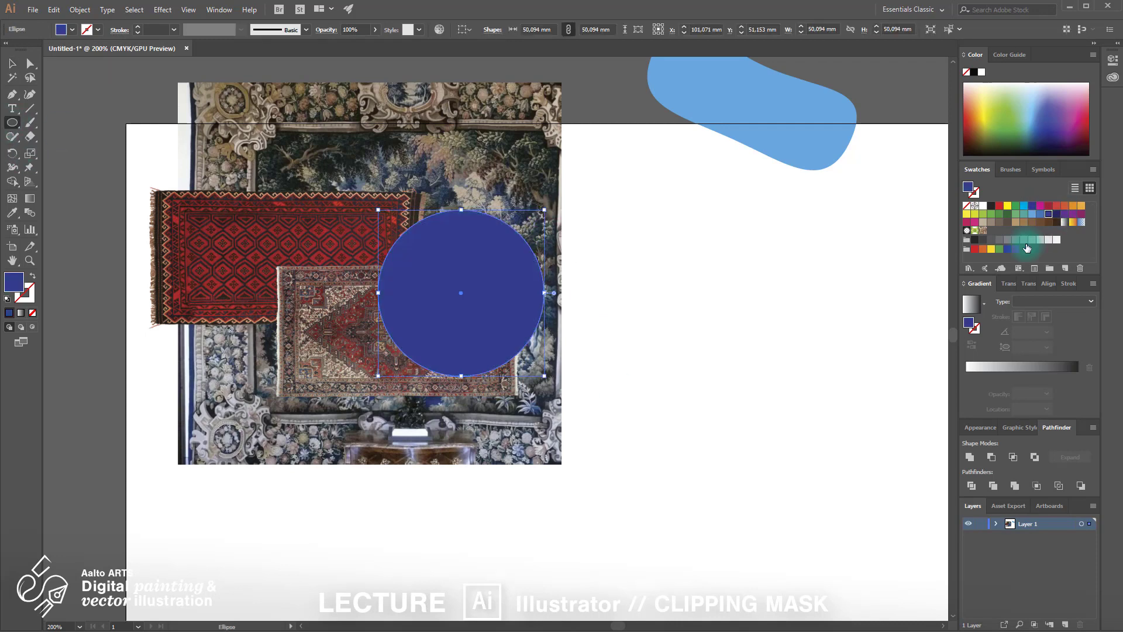
click(1057, 205)
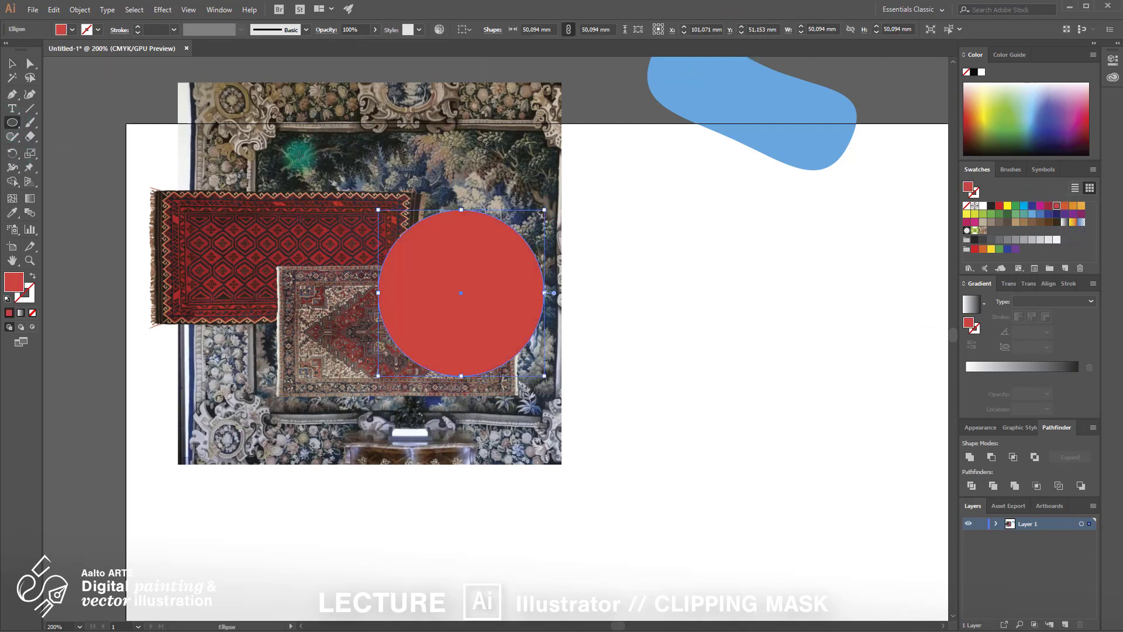
- Draw a second circle about 53 mm in diameter, partly covering the red one and the rugs, and fill it with blue
drag(299, 155, 474, 330)
click(1040, 213)
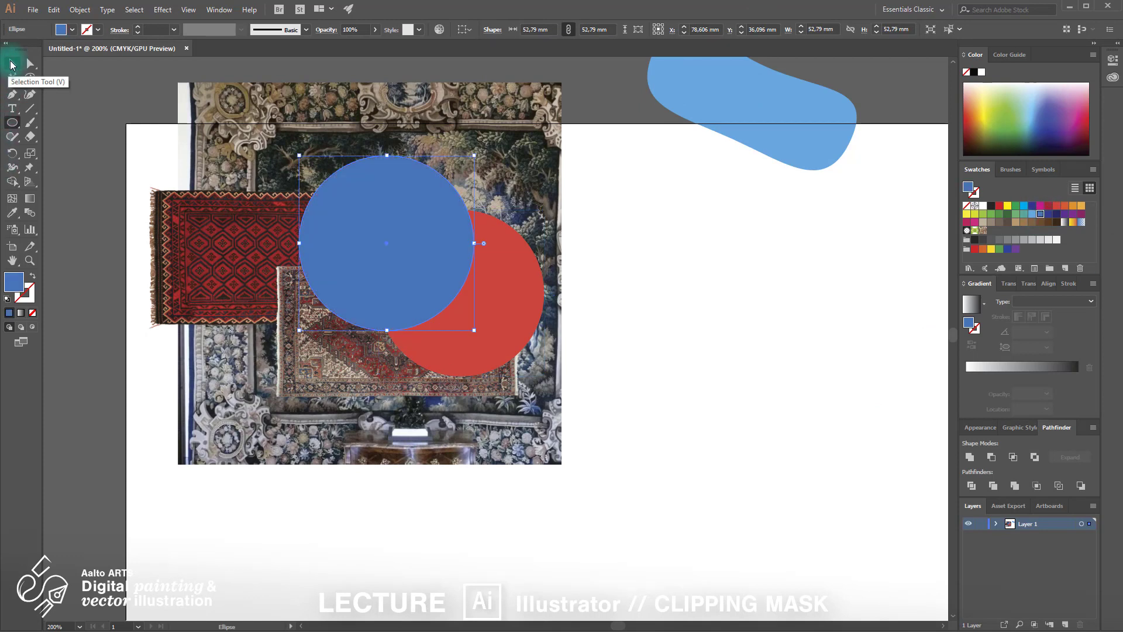
click(11, 65)
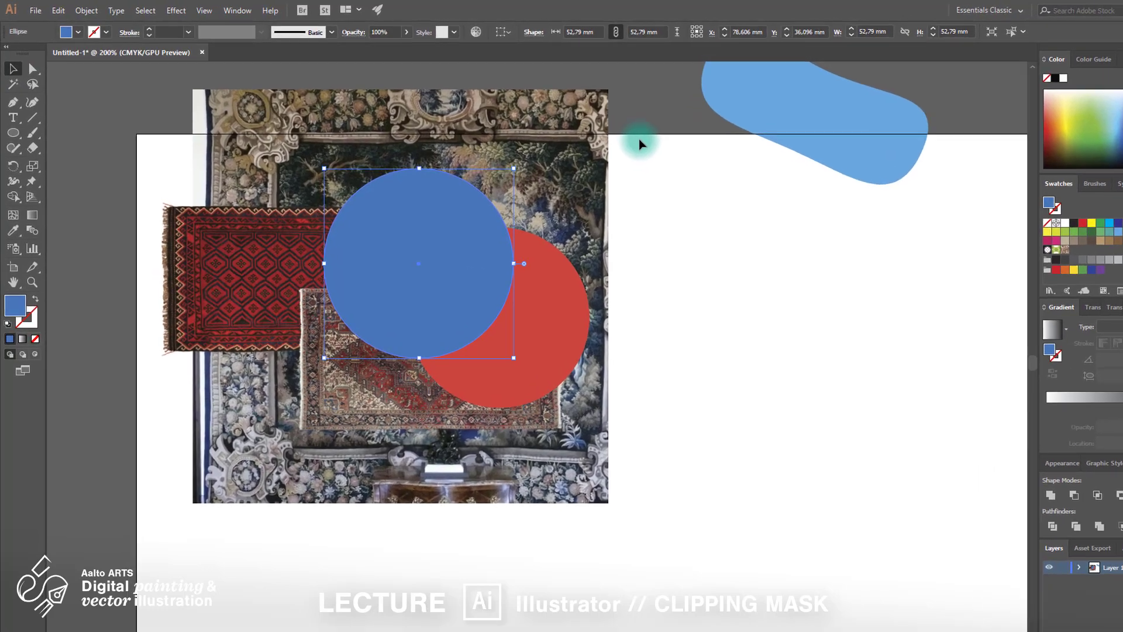
- Clip the tapestry, both rugs and the red circle with the blue circle as mask, and shift the clip group slightly
drag(638, 139, 236, 404)
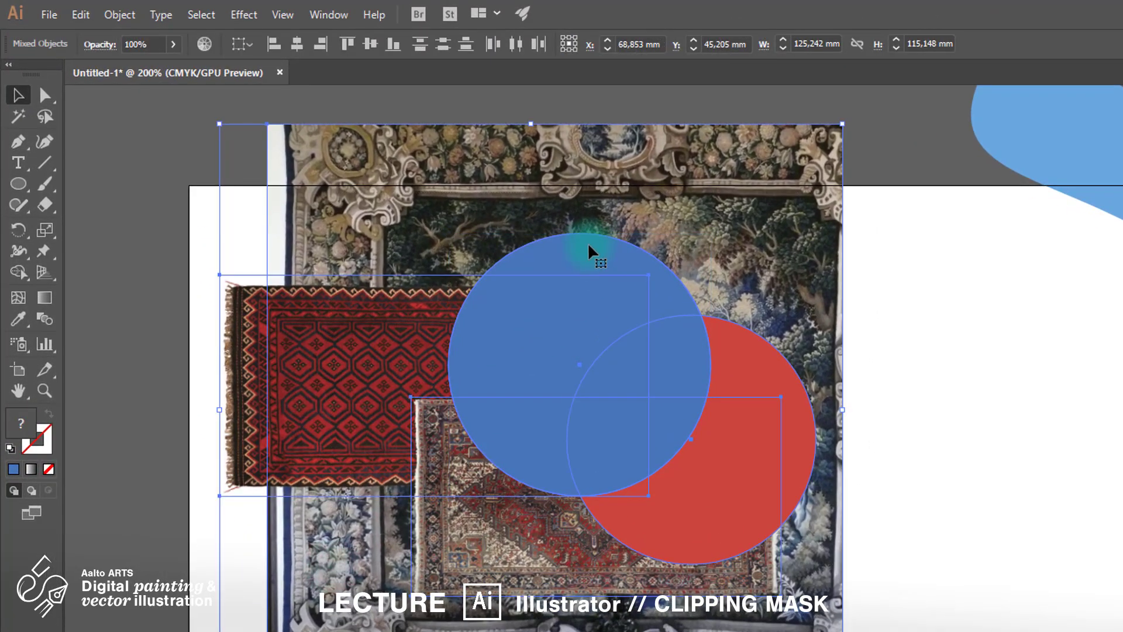
right_click(588, 242)
click(704, 370)
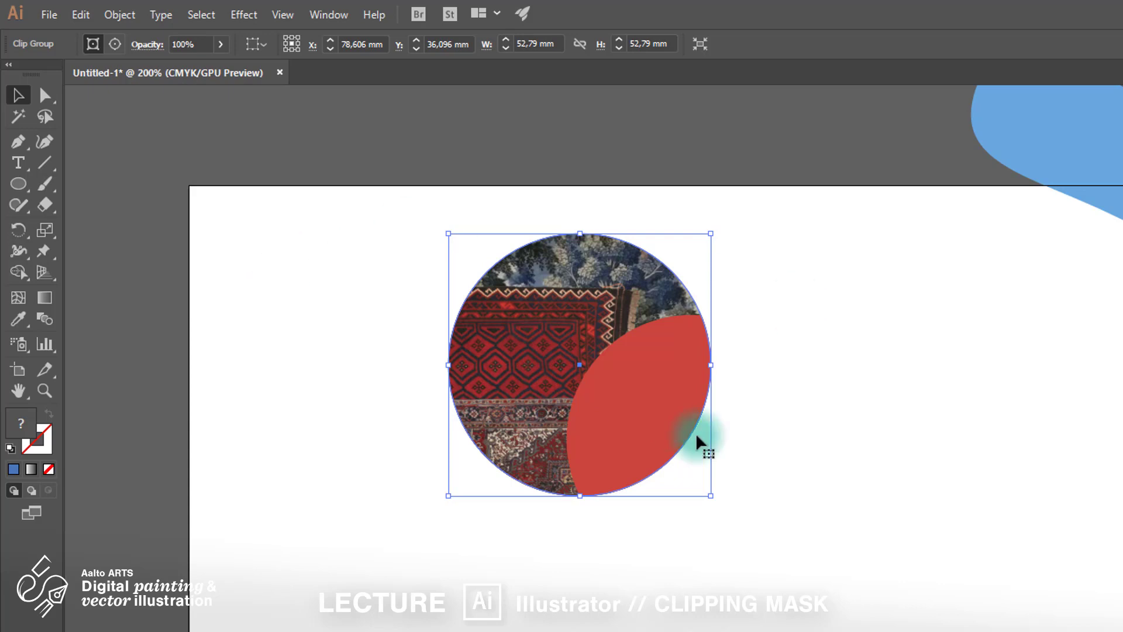
drag(697, 434, 569, 418)
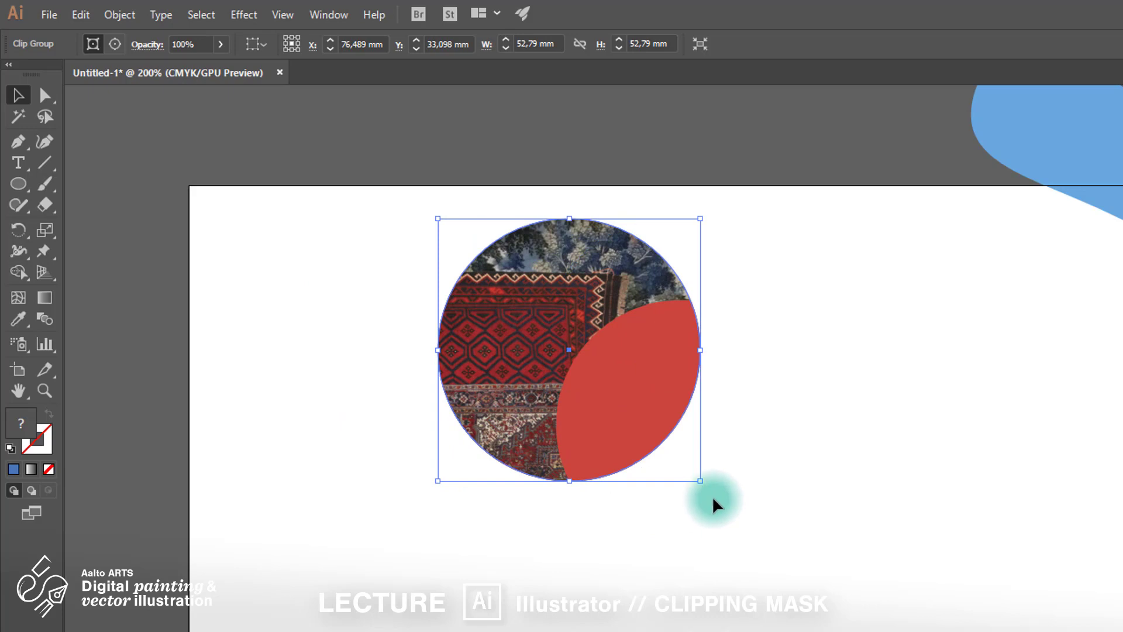
- Isolate the clip group, reposition the rugs, the tapestry and the red circle inside the mask, and leave isolation
double_click(643, 386)
click(523, 410)
drag(530, 411, 481, 384)
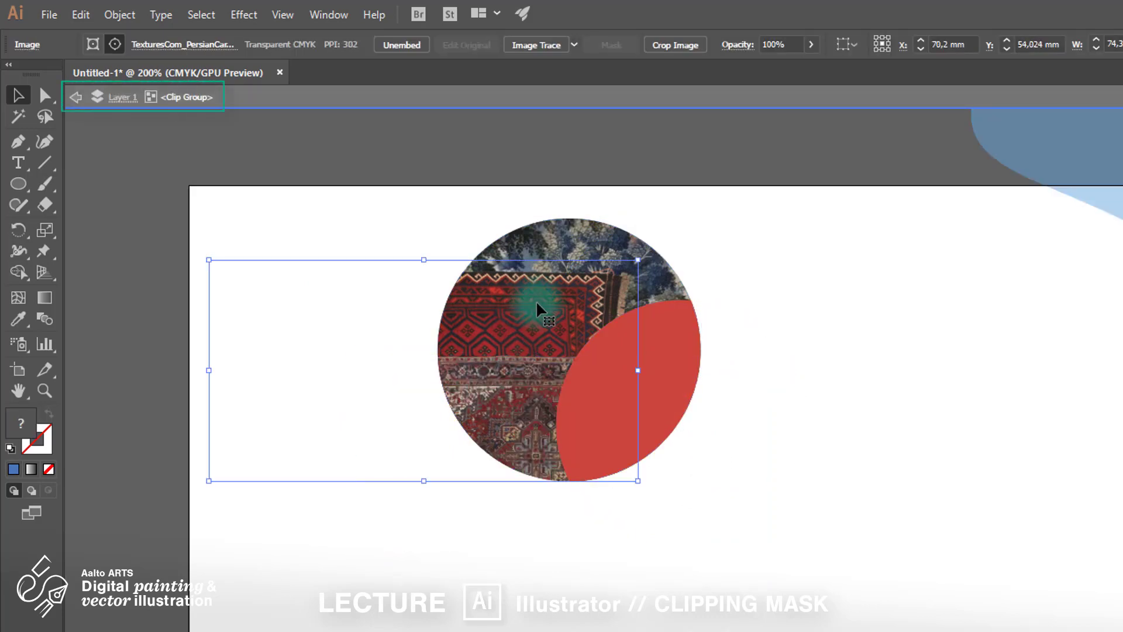
drag(536, 305, 469, 316)
drag(635, 285, 672, 261)
drag(629, 433, 629, 458)
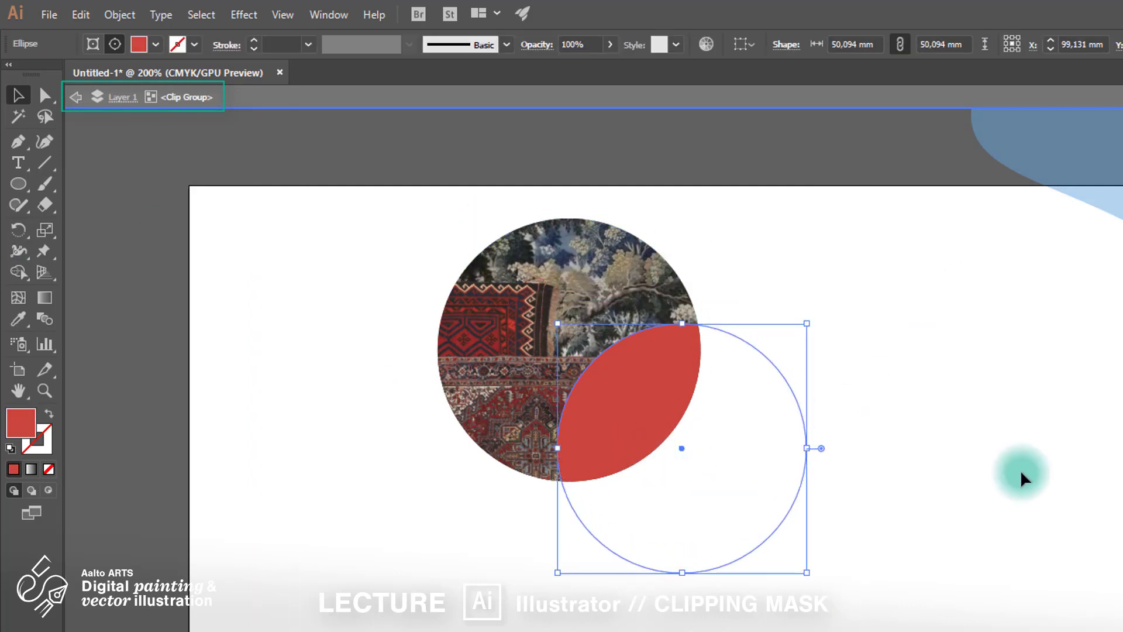
double_click(1040, 472)
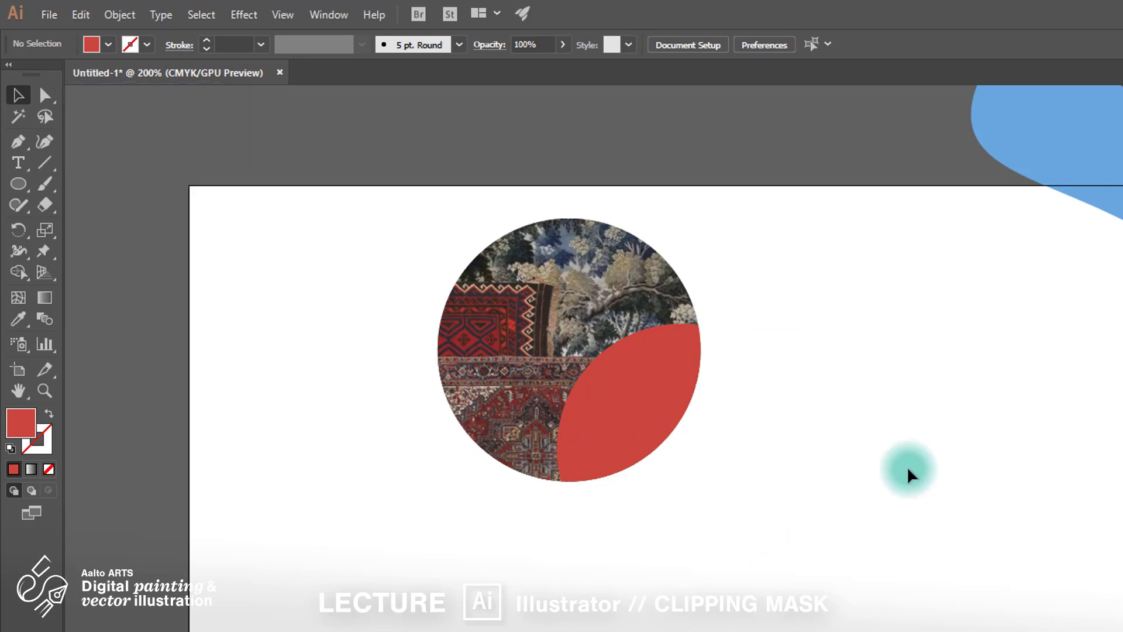
- Release the clipping mask on the circular clip group and deselect the objects
click(670, 270)
right_click(670, 271)
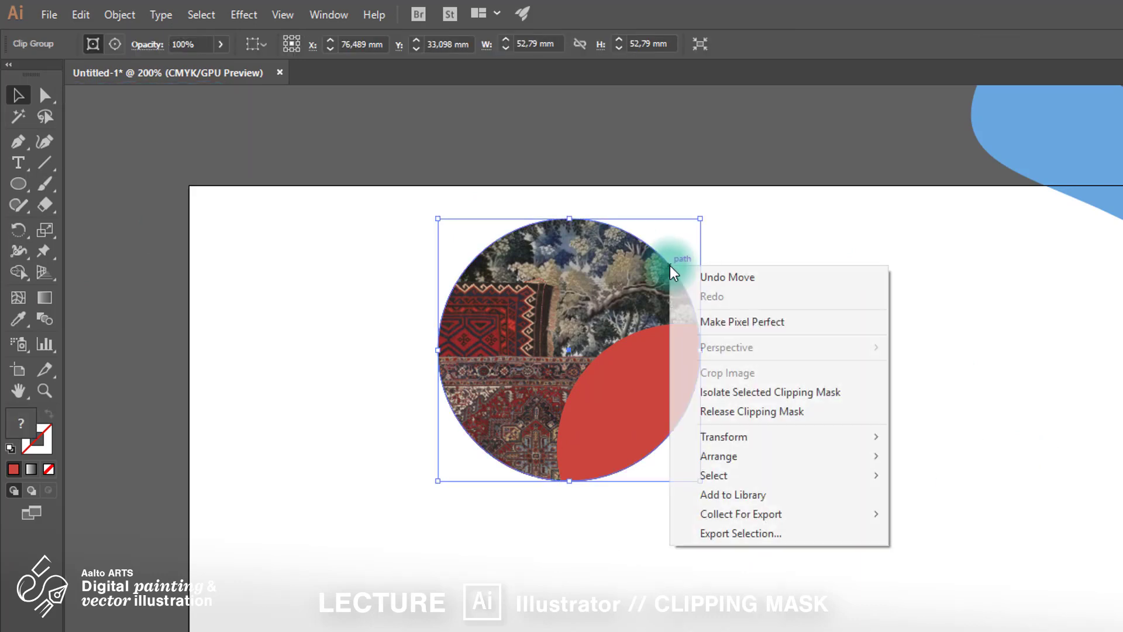
click(781, 419)
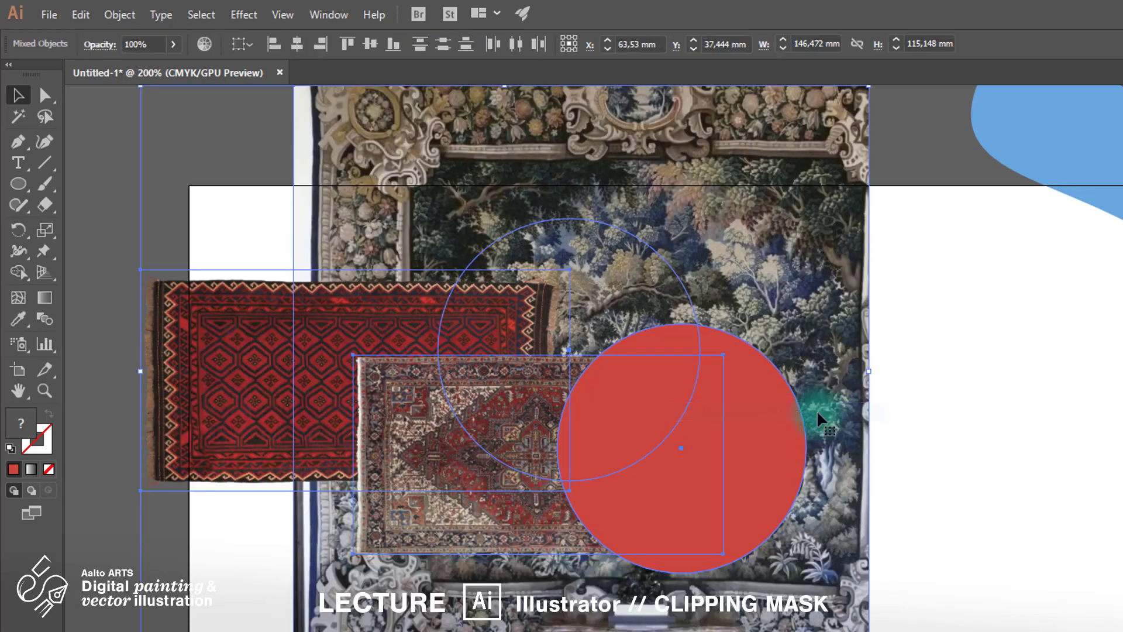
click(949, 451)
- Move the released mask circle to the tapestry's lower left and fill it with blue again
drag(694, 310, 451, 605)
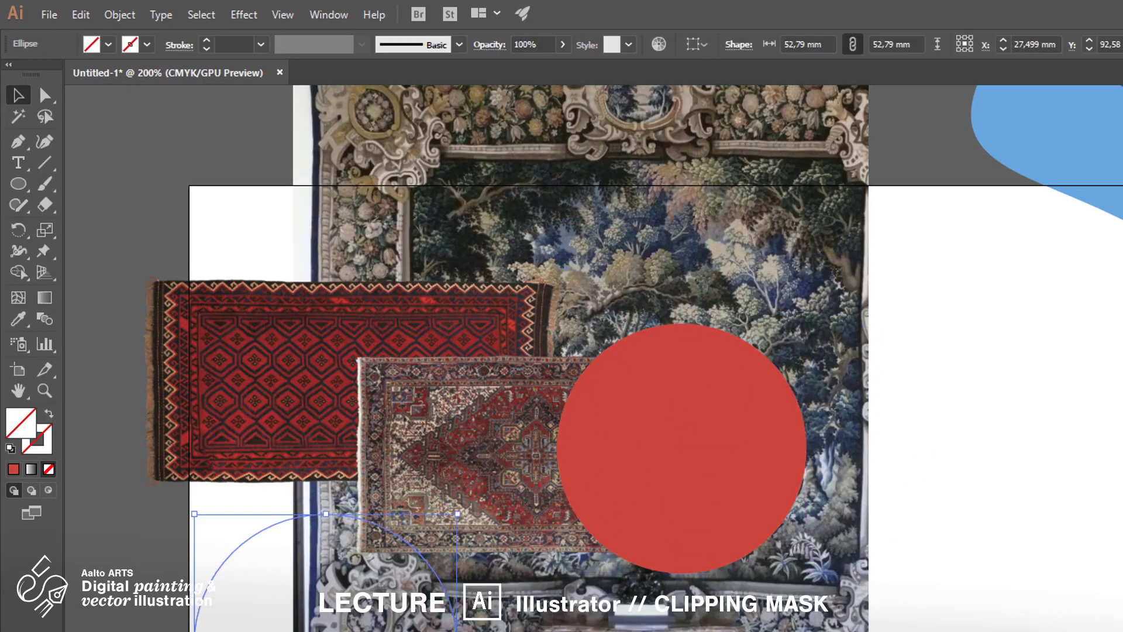
key(comma)
click(1015, 496)
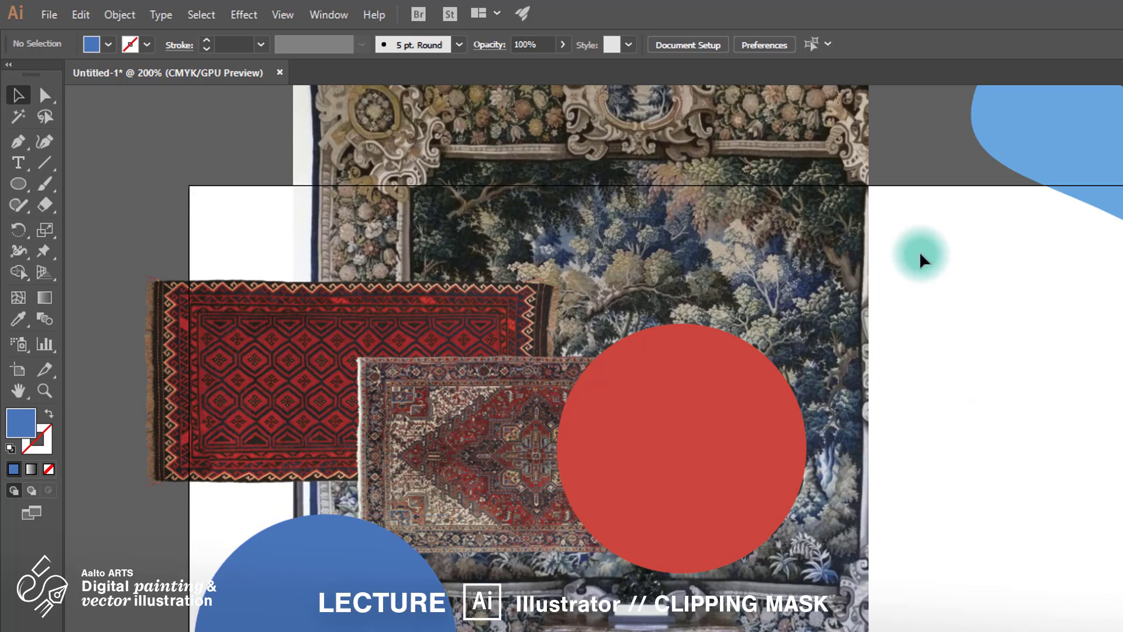
drag(484, 492, 484, 487)
right_click(633, 249)
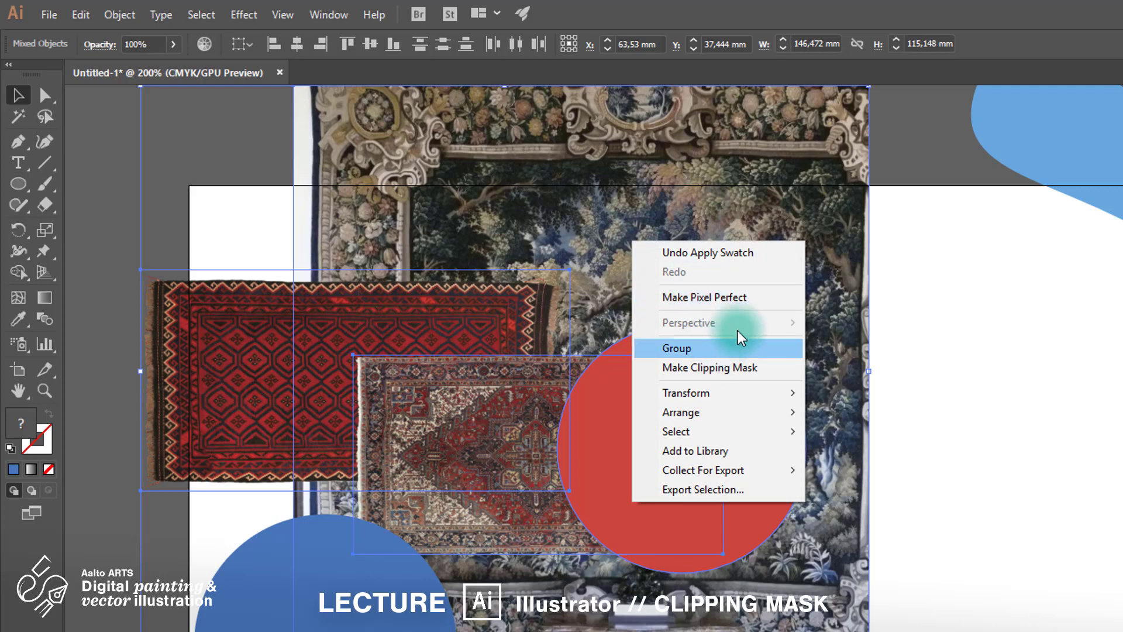
click(907, 257)
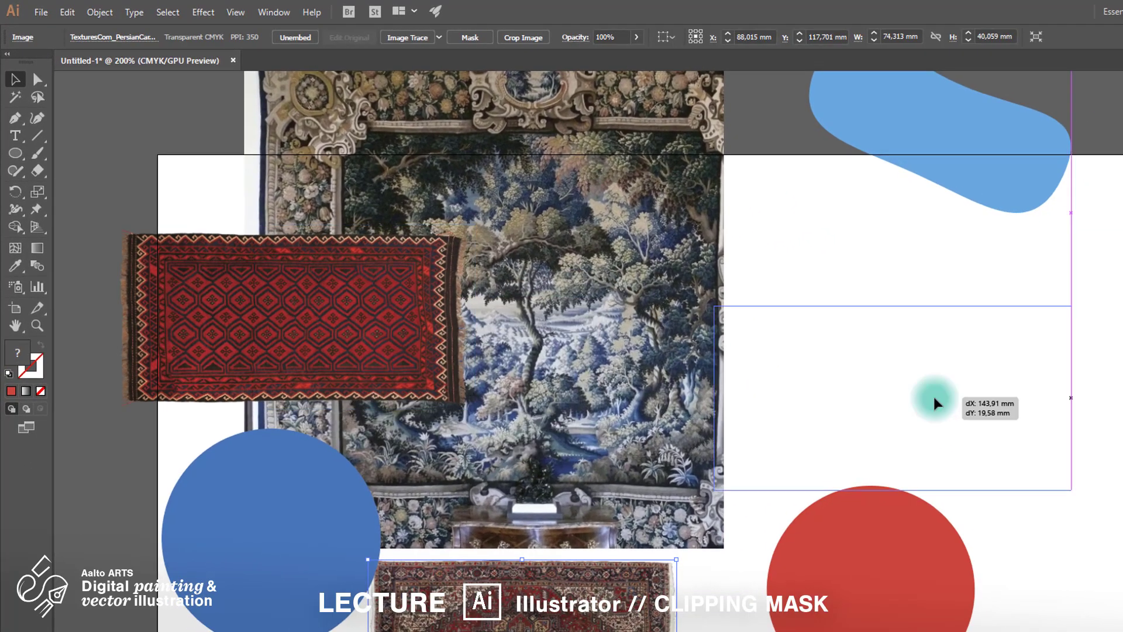
- Clear the rugs and red circle off the tapestry, and place the blue circle on its upper left with an orange fill
drag(329, 555, 460, 281)
click(733, 249)
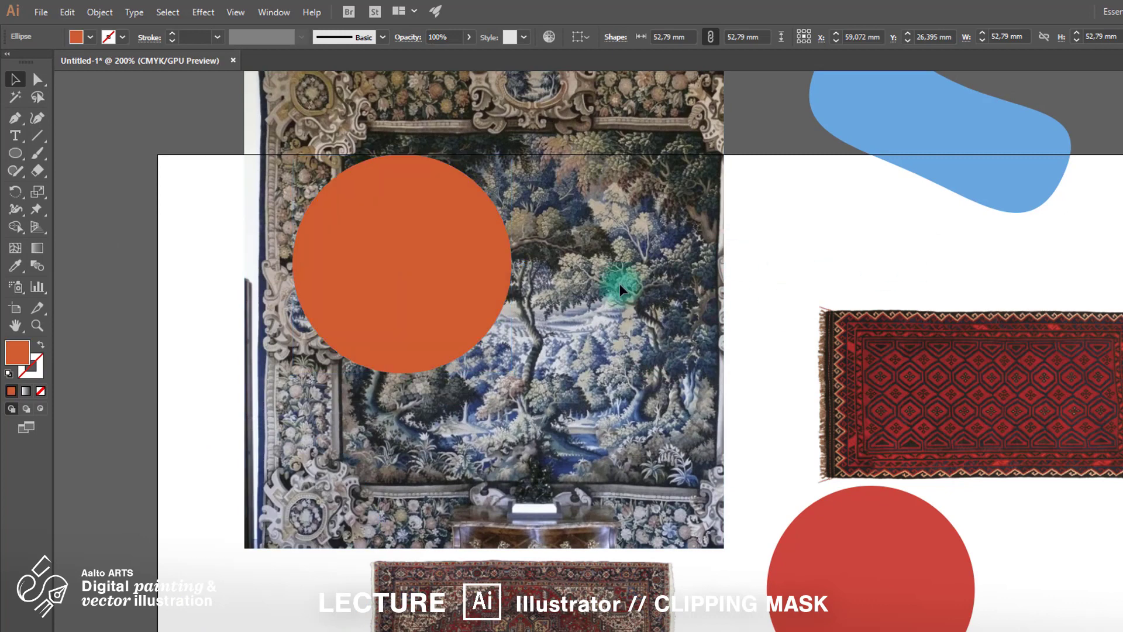
- Shrink the orange circle, and draw a second orange circle about 23 mm in diameter near the tapestry's centre
scroll(495, 304, up, 1)
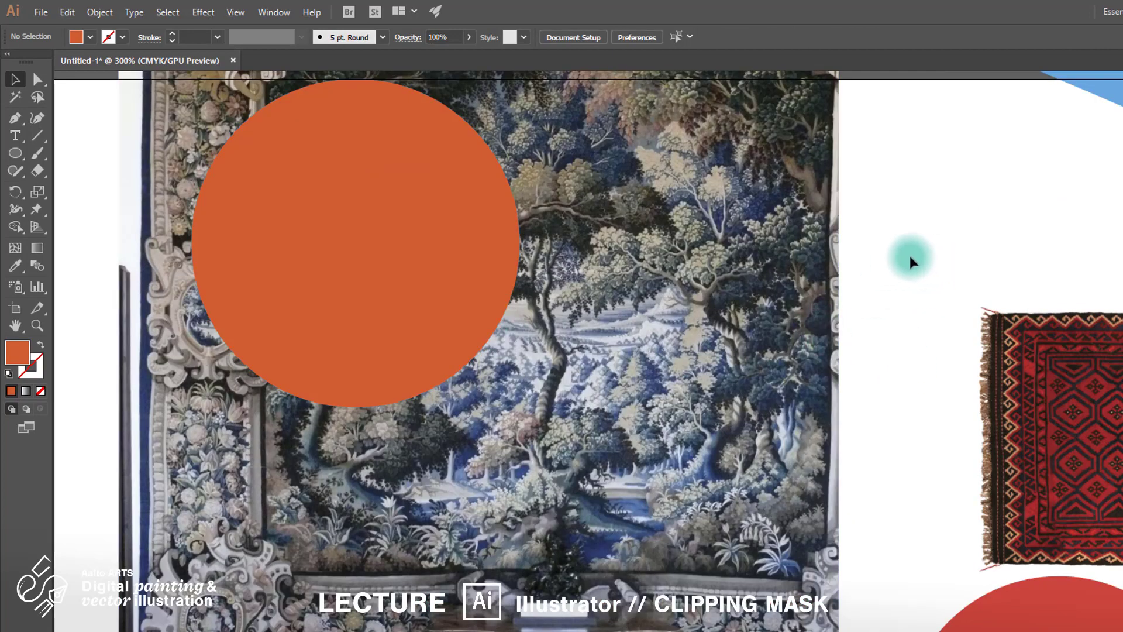
click(511, 304)
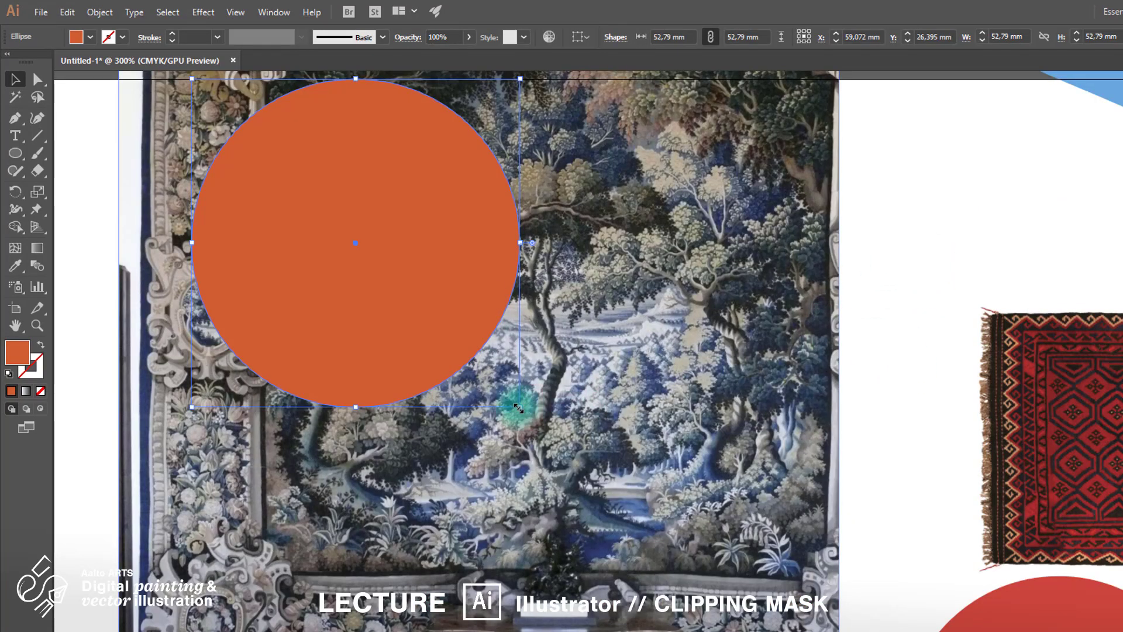
drag(518, 408, 464, 351)
click(16, 153)
drag(485, 280, 629, 426)
click(15, 79)
scroll(588, 326, down, 1)
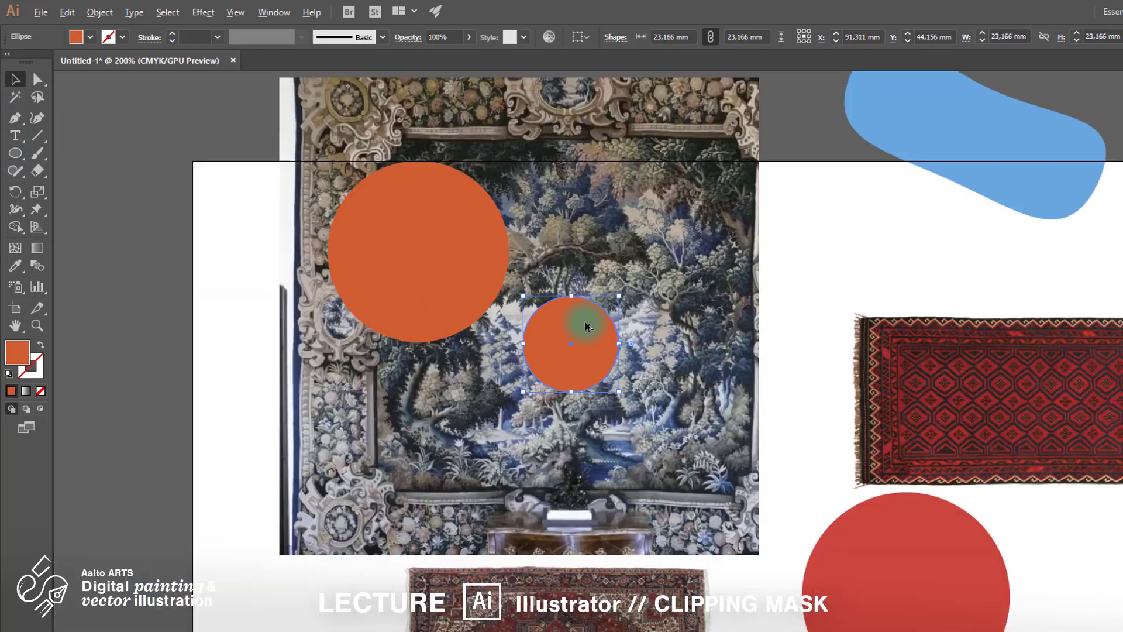
- Try to mask the tapestry with the two separate orange circles, and undo the clipping mask
drag(242, 189, 647, 379)
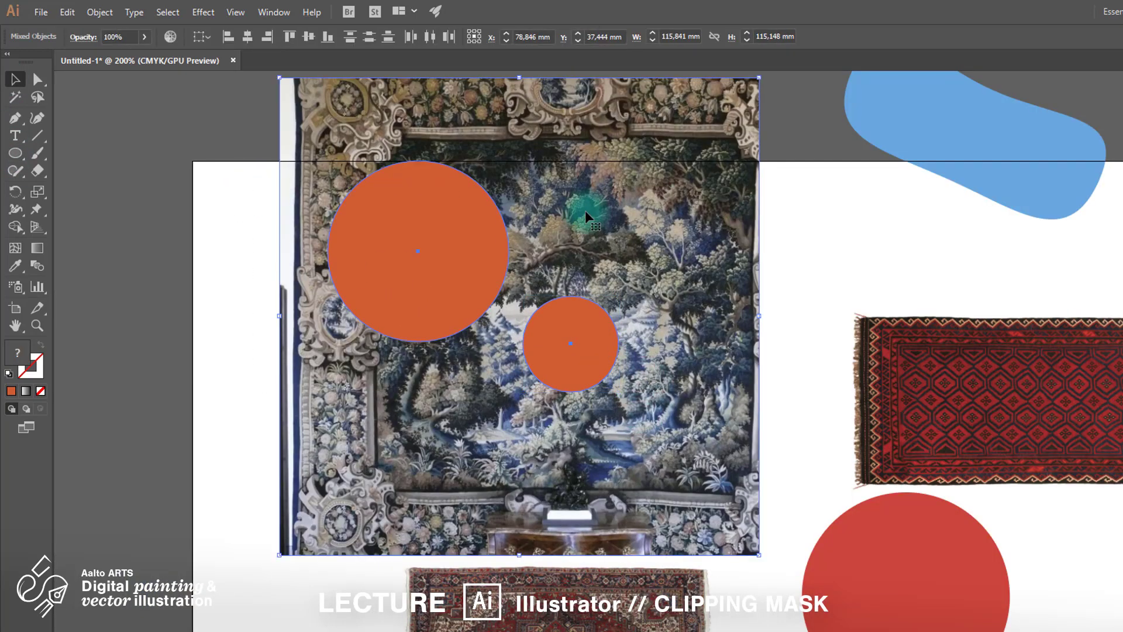
right_click(572, 183)
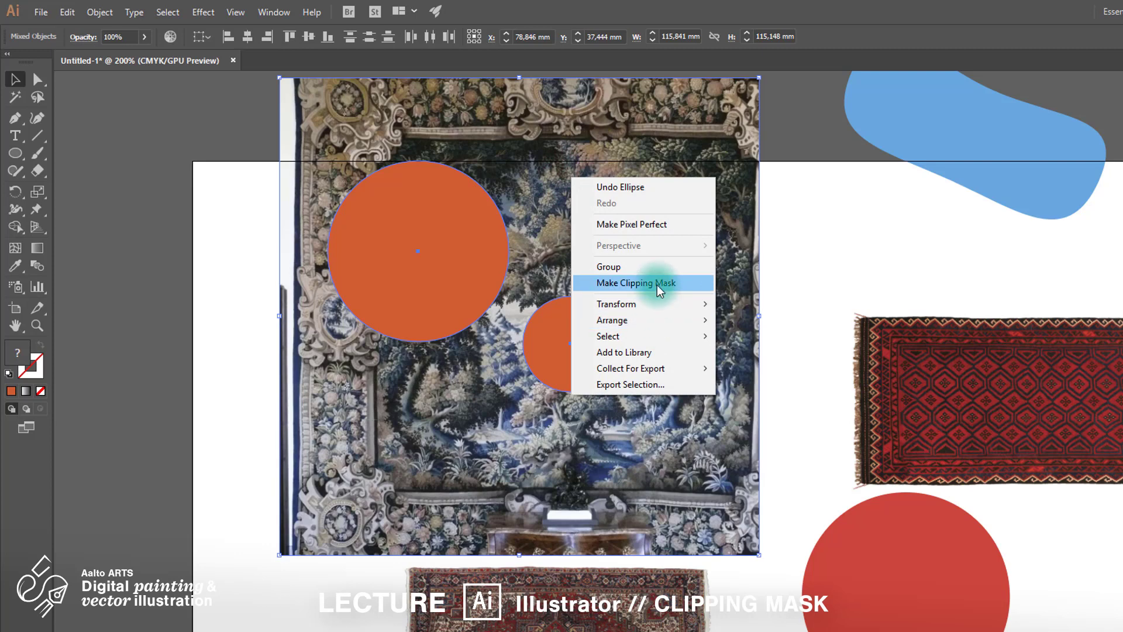
click(658, 285)
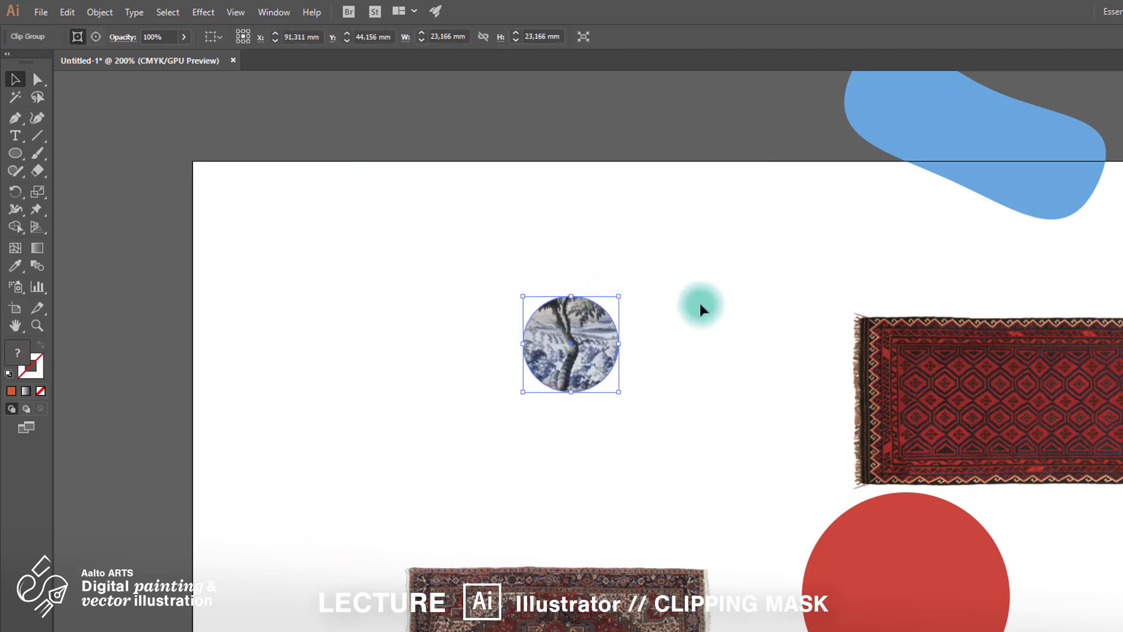
click(671, 294)
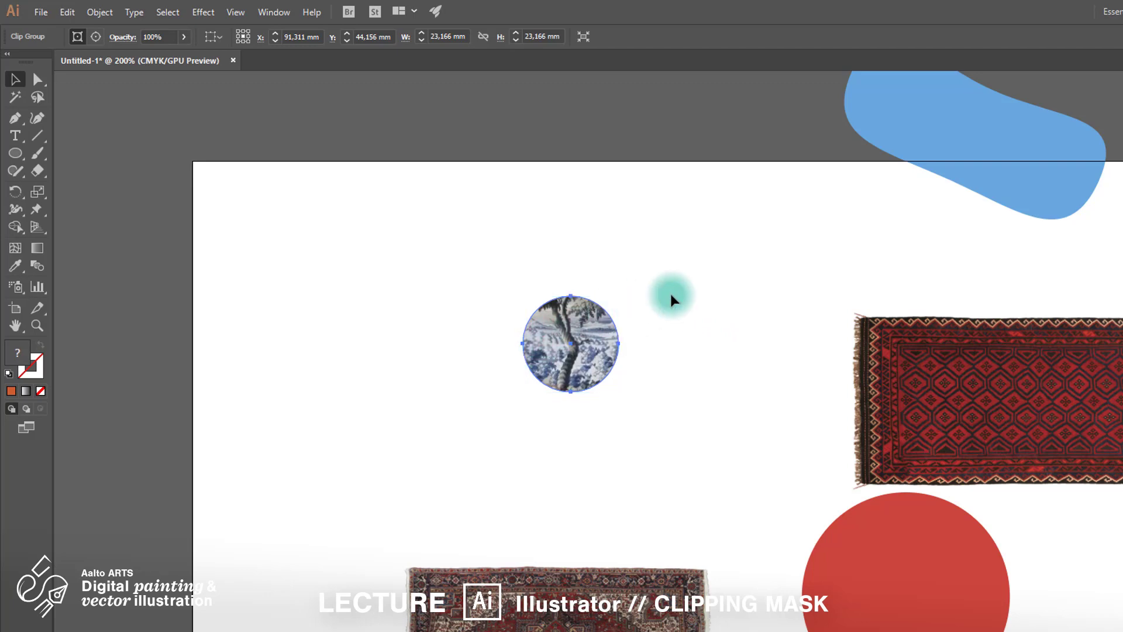
key(ctrl+z)
click(790, 247)
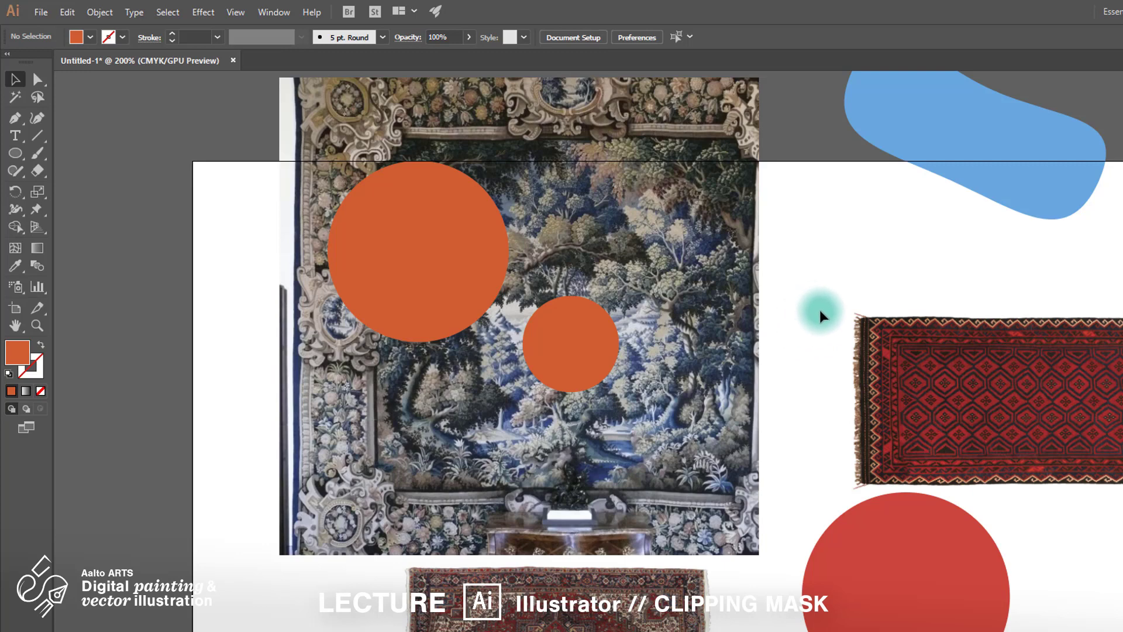
- Combine the large and small orange circles into one compound path
click(585, 364)
shift+click(452, 273)
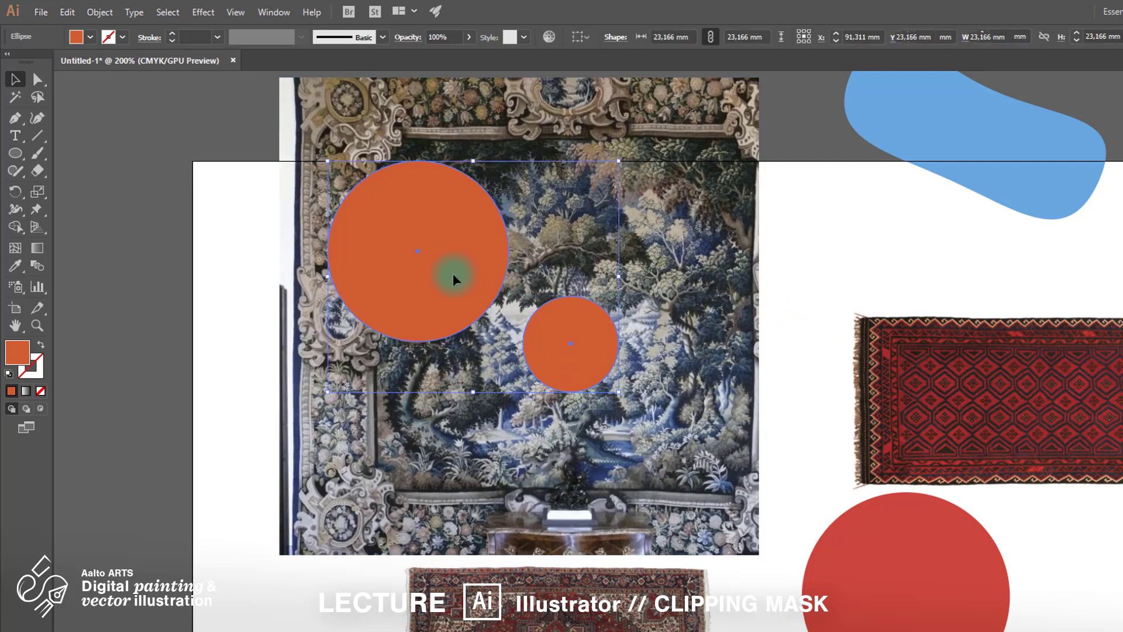
click(104, 17)
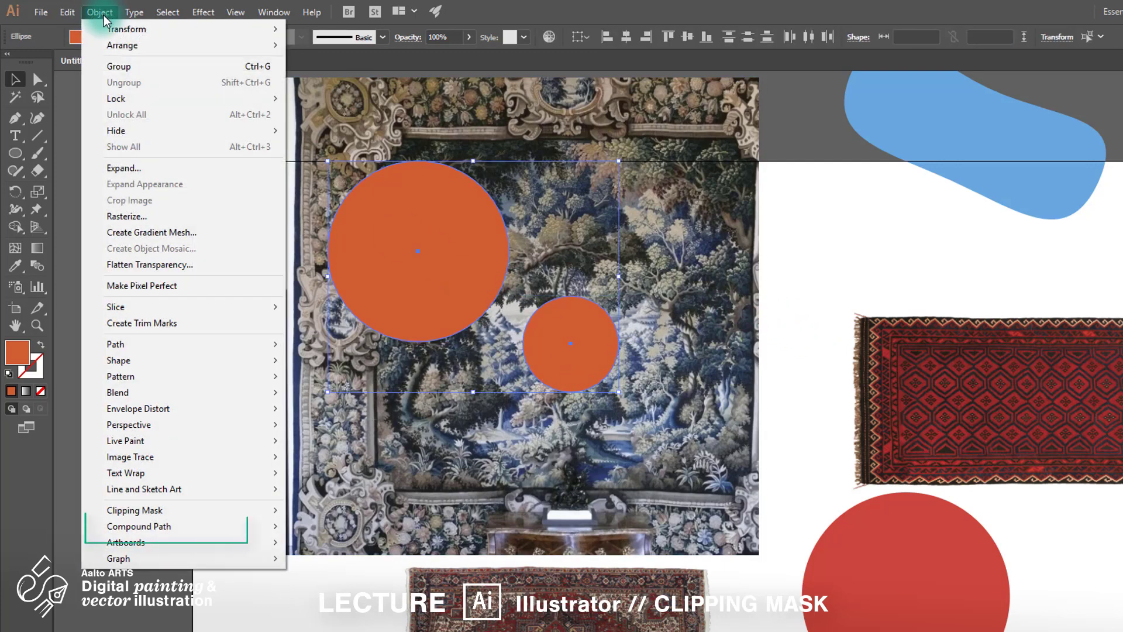
mouse_move(169, 526)
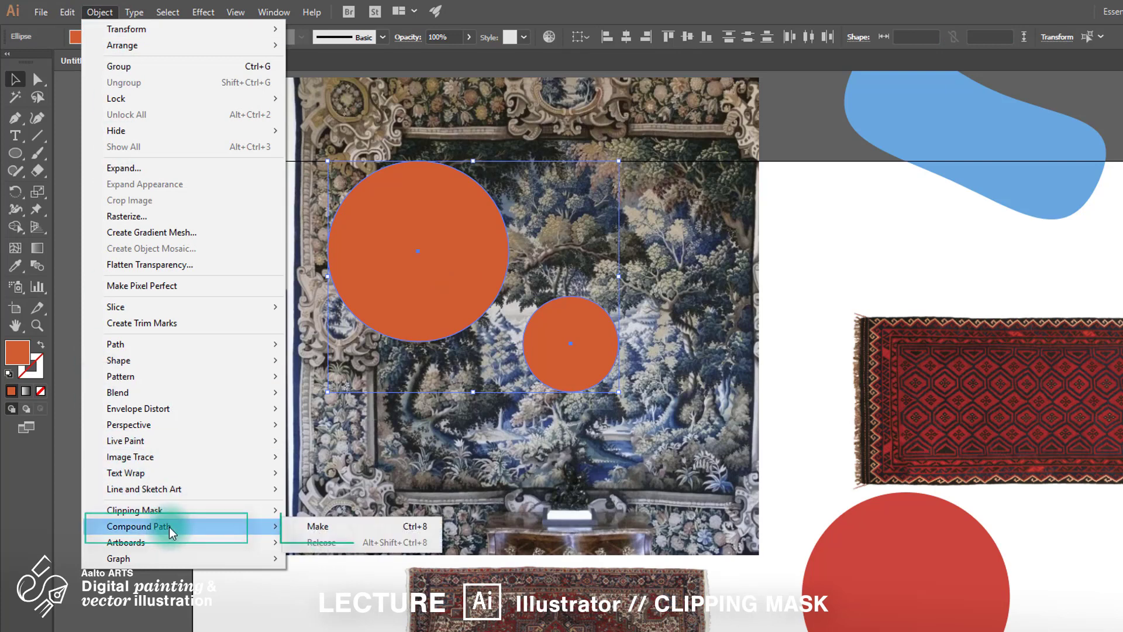
click(413, 529)
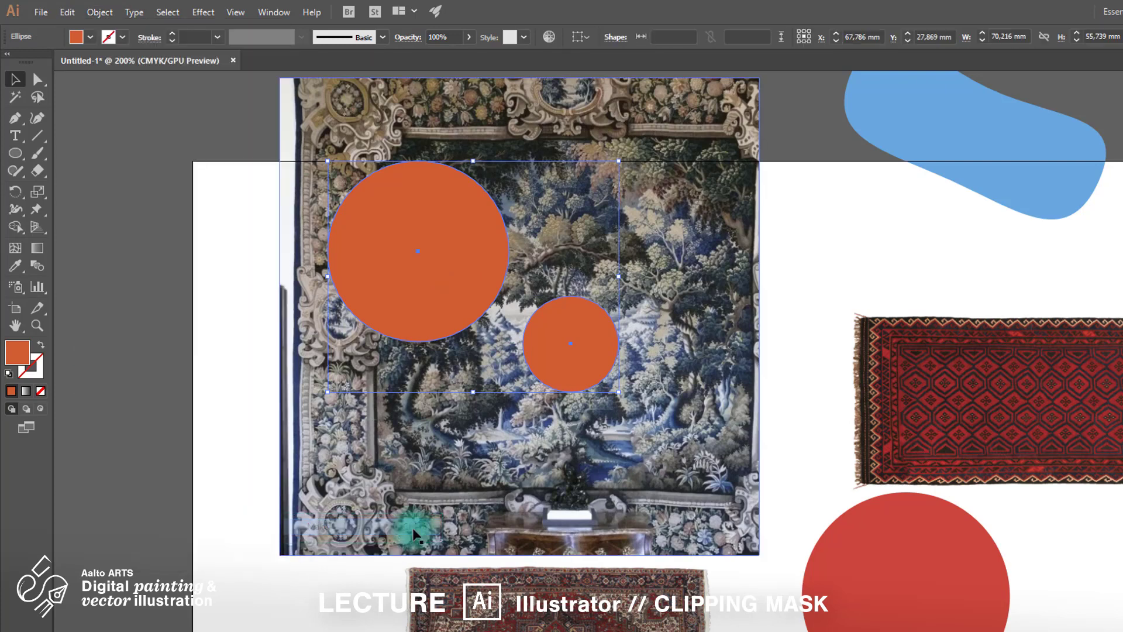
click(829, 252)
- Shift the compound path toward the middle of the tapestry and make a clipping mask from it
drag(587, 368, 646, 376)
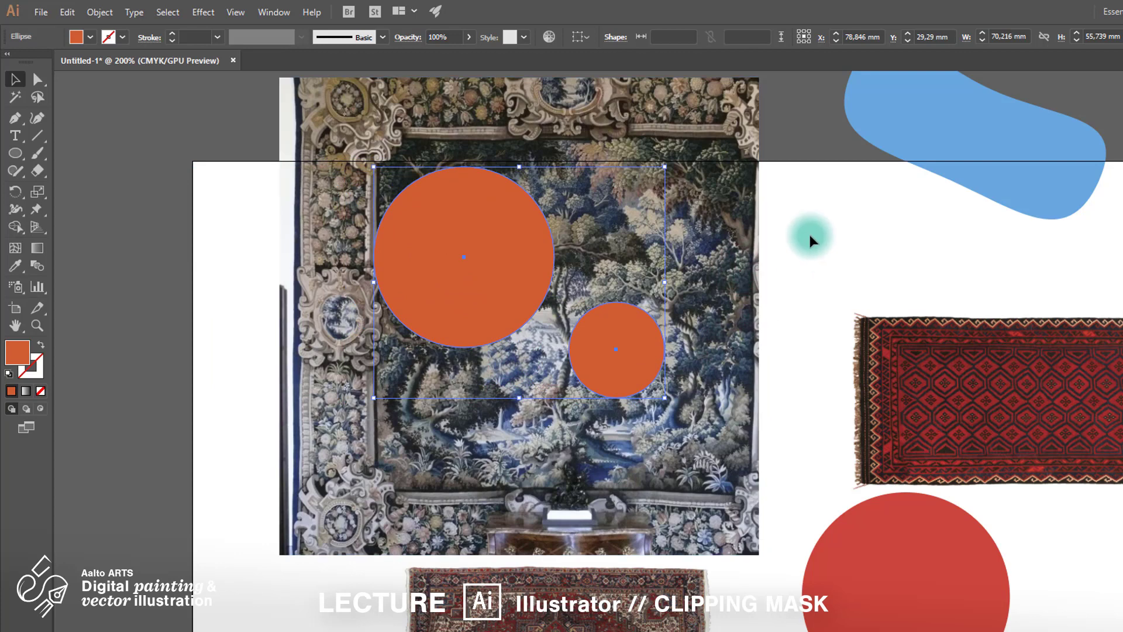
shift+click(722, 228)
right_click(579, 150)
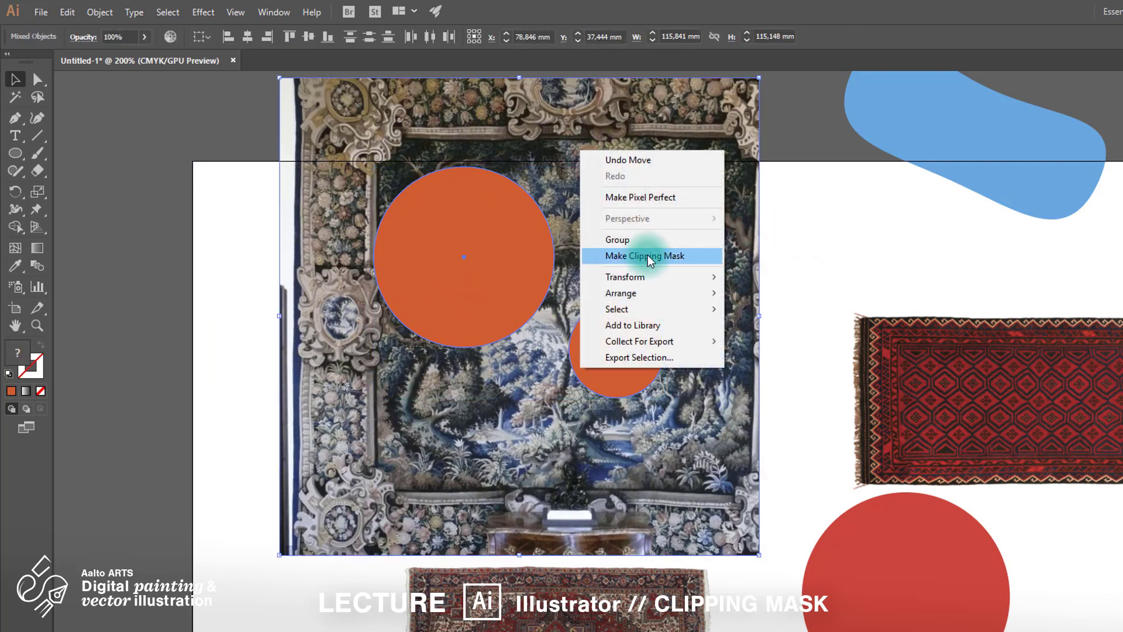
click(648, 255)
click(726, 298)
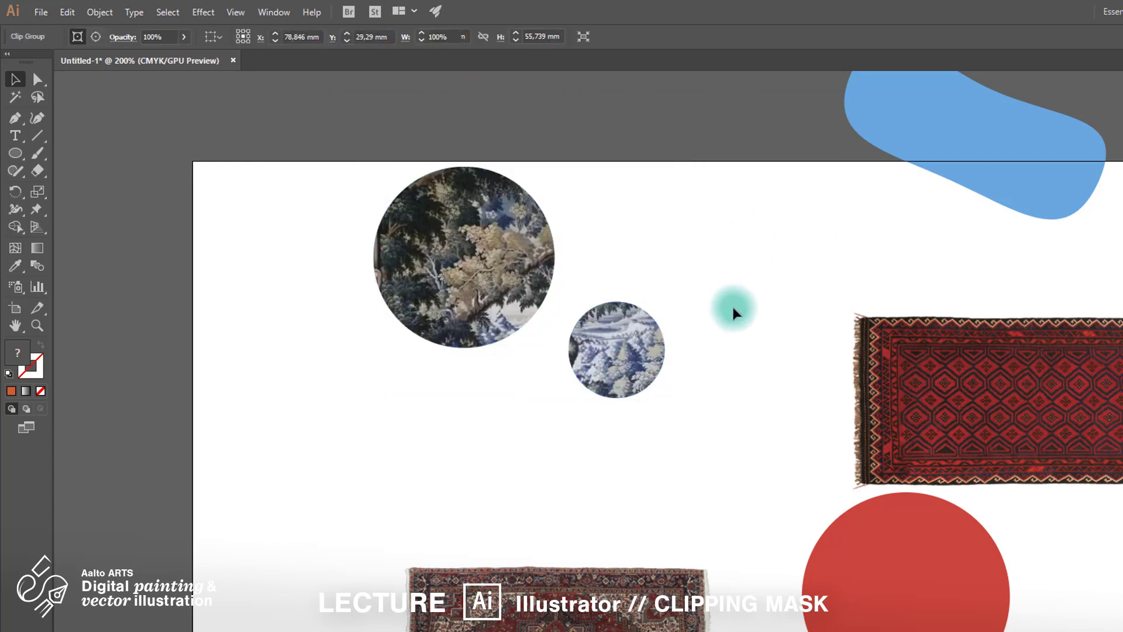
- Move the two-circle clip group down and left, isolate it, and reposition the tapestry within the mask
drag(648, 368, 575, 387)
click(778, 356)
double_click(594, 394)
drag(581, 389, 620, 401)
drag(620, 396, 570, 440)
drag(582, 417, 642, 389)
double_click(760, 328)
- Release the two-circle clipping mask and delete the released compound path
click(690, 366)
right_click(628, 359)
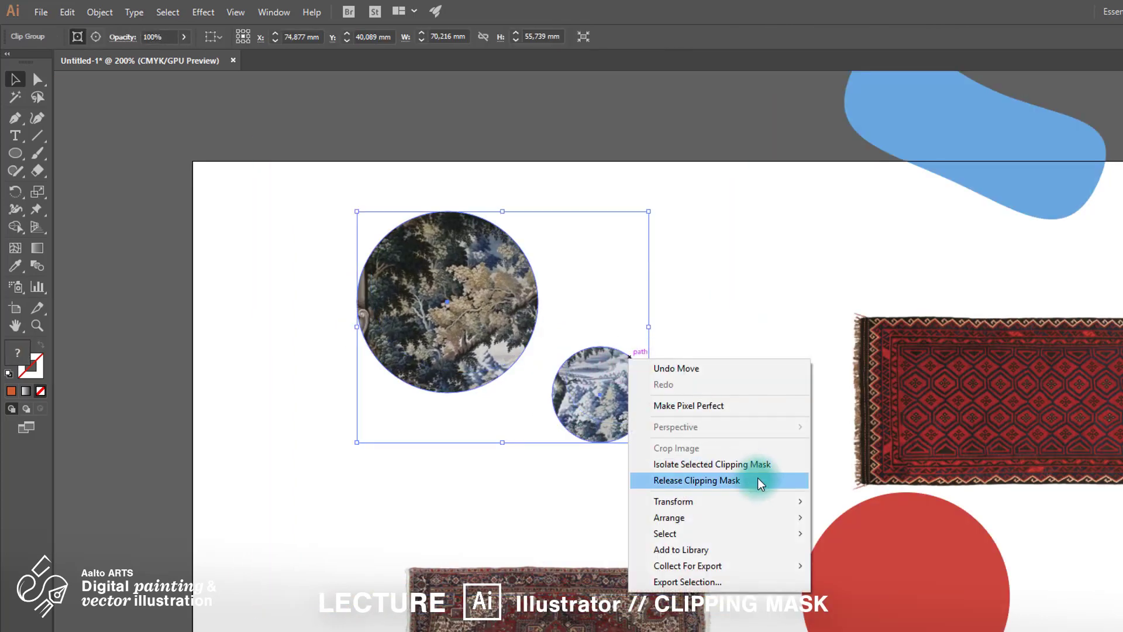
click(759, 481)
click(644, 380)
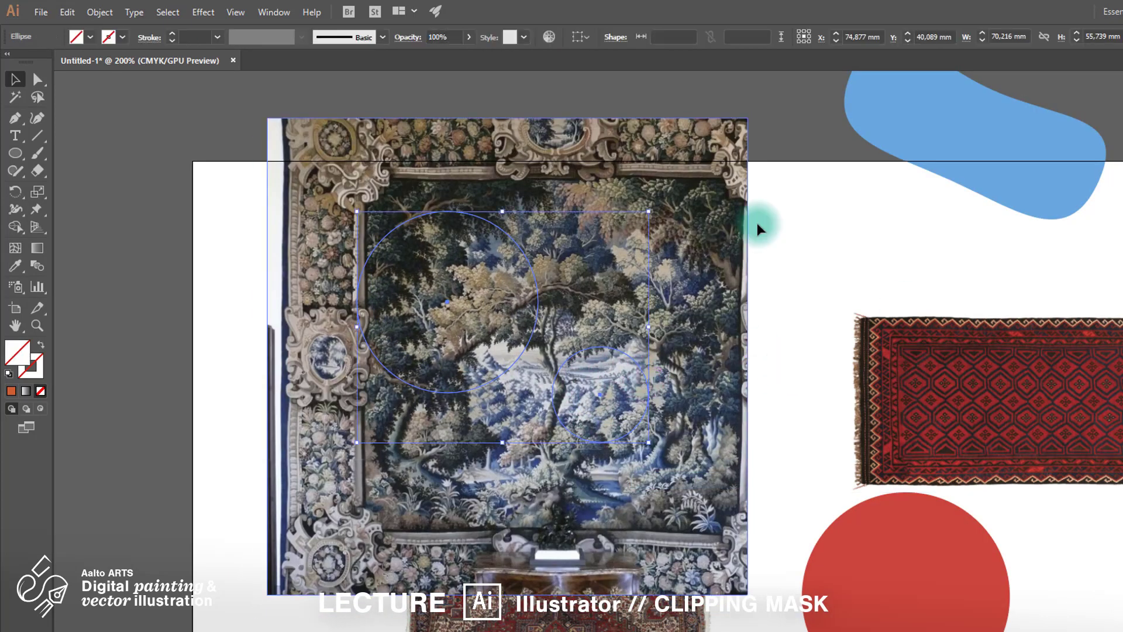
key(Delete)
- Place two overlapping orange circles, each about 32 mm in diameter, over the middle of the tapestry
click(17, 152)
mouse_move(435, 241)
mouse_down()
mouse_move(570, 376)
mouse_move(610, 398)
mouse_up()
click(11, 391)
click(15, 80)
- Make a compound path from the two overlapping orange circles
shift+click(500, 322)
click(107, 10)
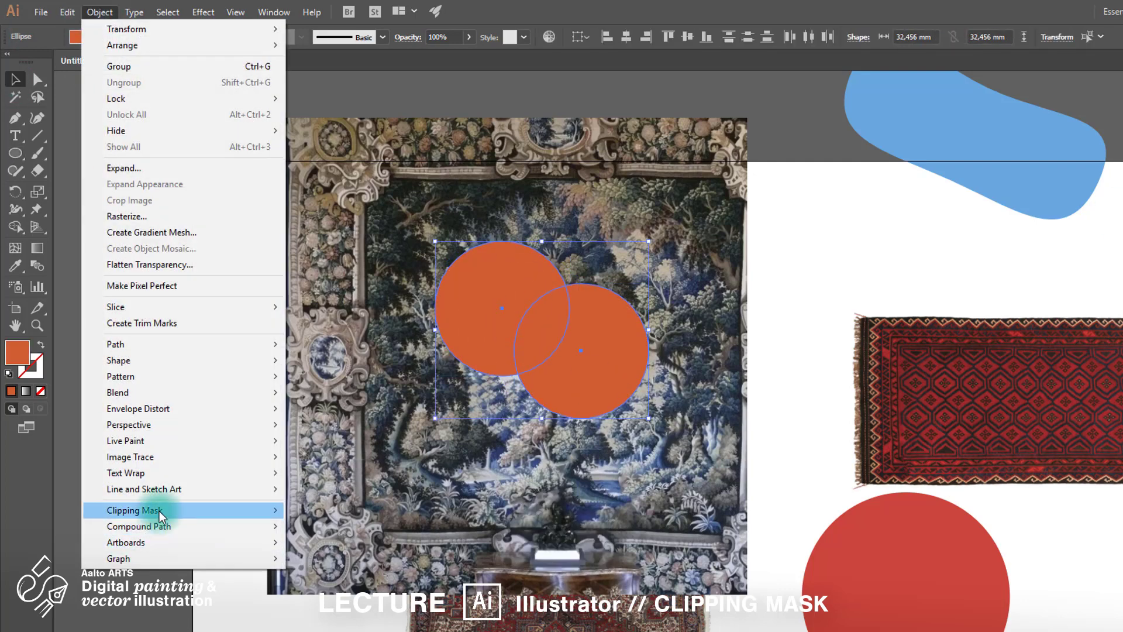
mouse_move(195, 514)
mouse_move(298, 530)
click(345, 527)
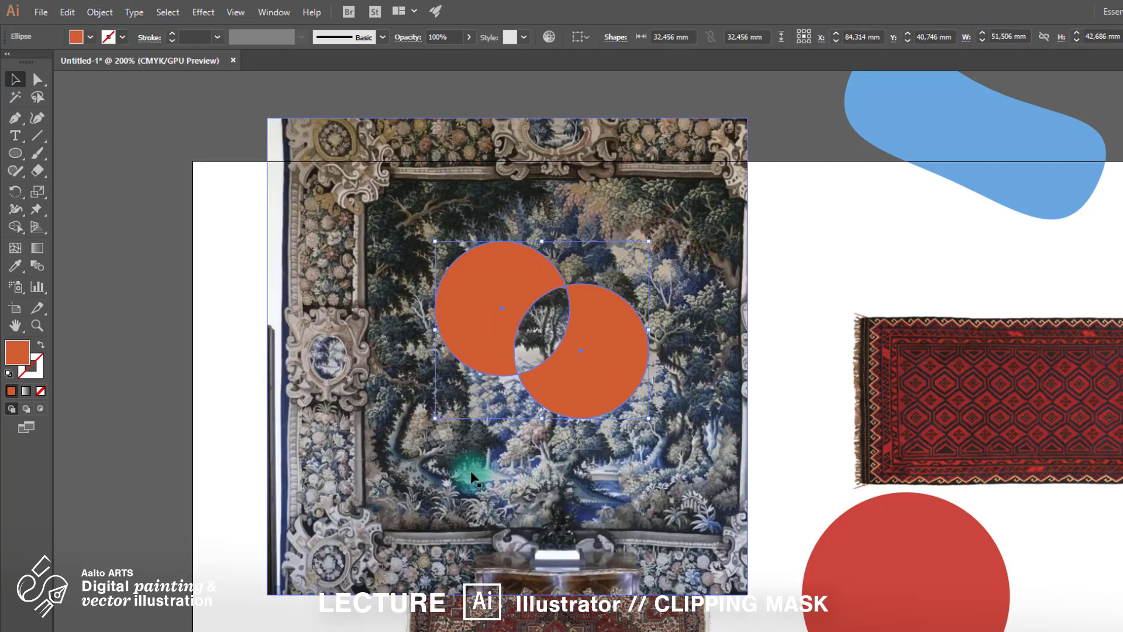
key(ctrl)
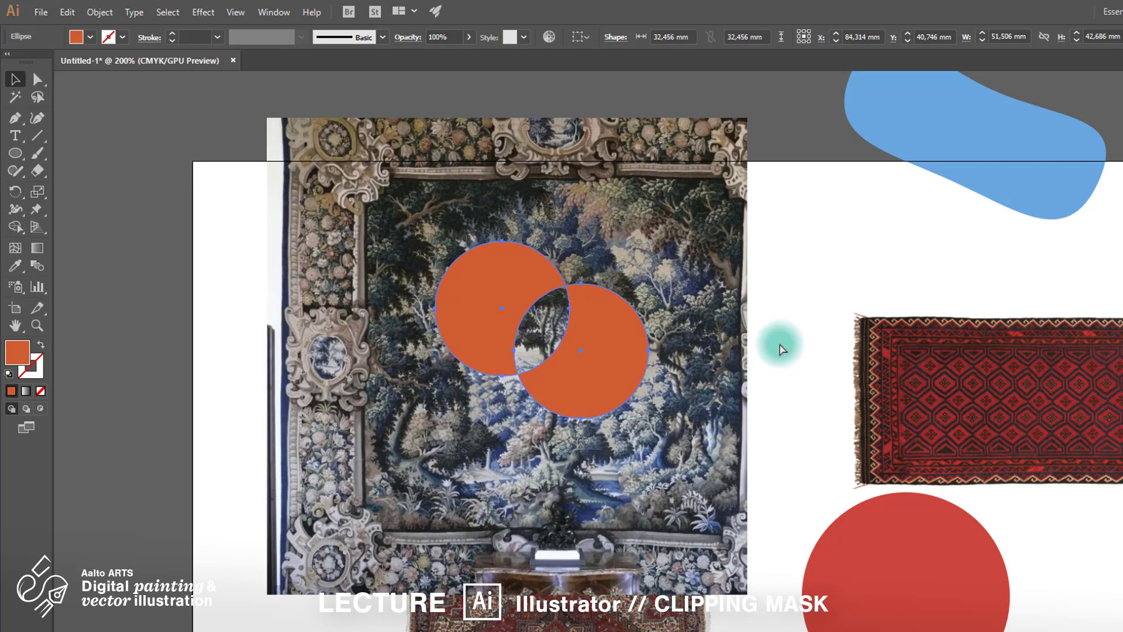
- Undo the compound path and unite the two overlapping orange circles into one shape with Pathfinder Unite
key(ctrl+z)
drag(1118, 363, 744, 186)
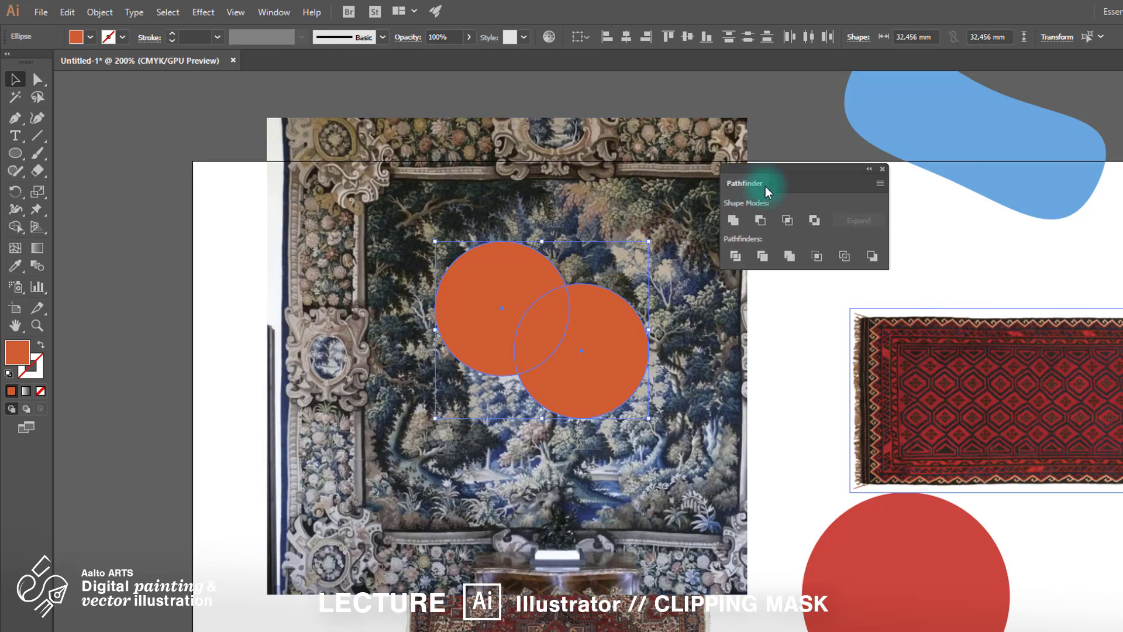
click(734, 220)
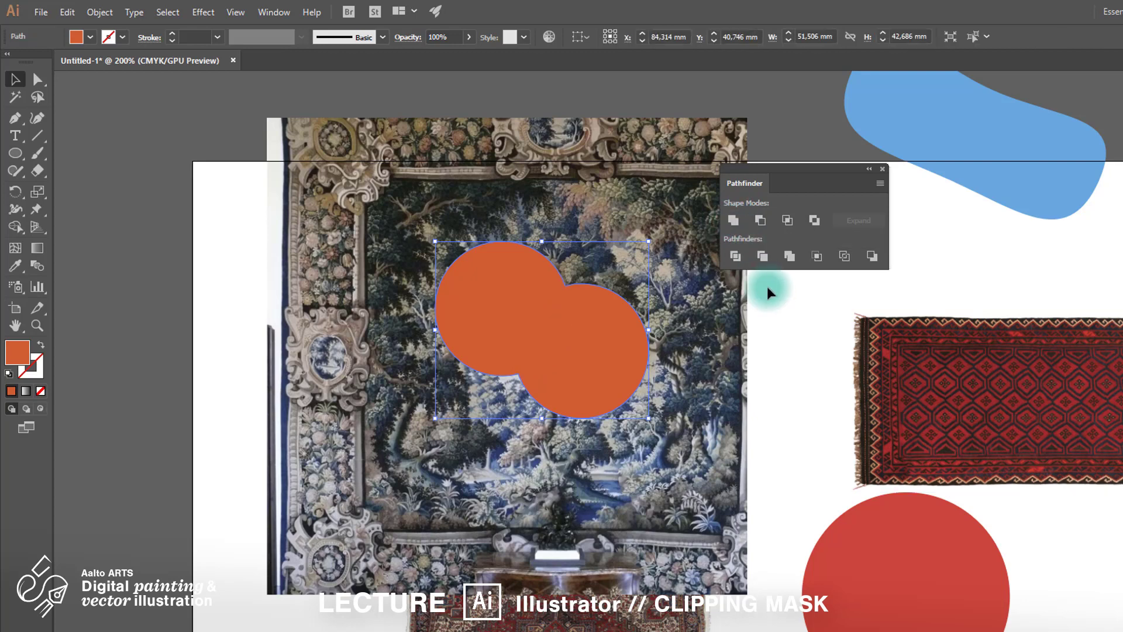
- Make a clipping mask on the tapestry using the united orange shape
shift+click(728, 345)
click(100, 11)
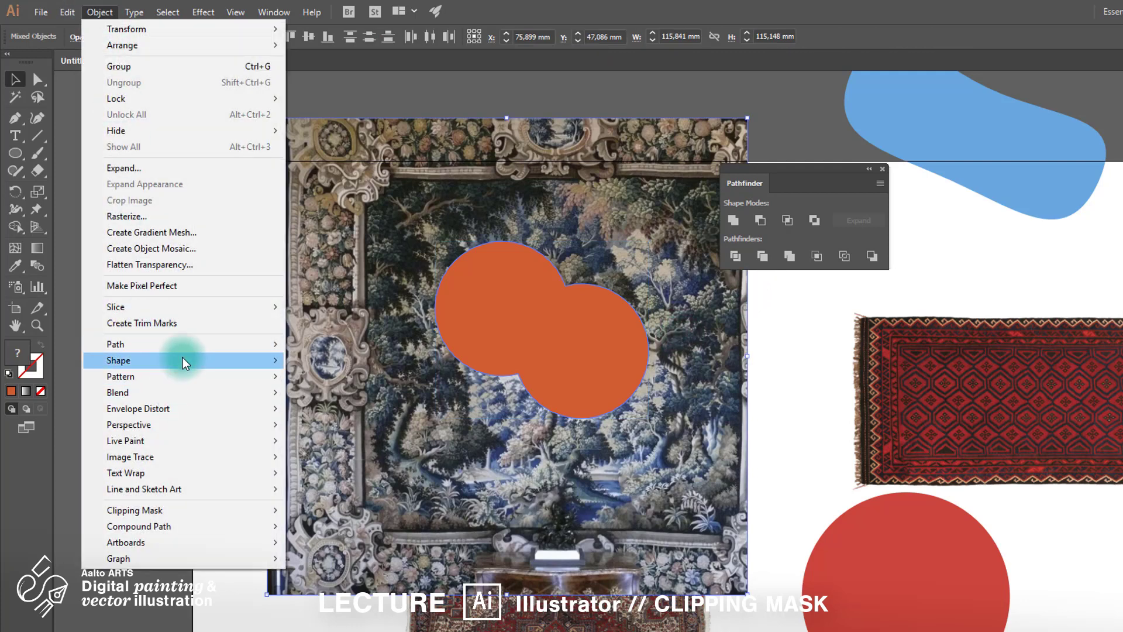
mouse_move(261, 510)
click(369, 512)
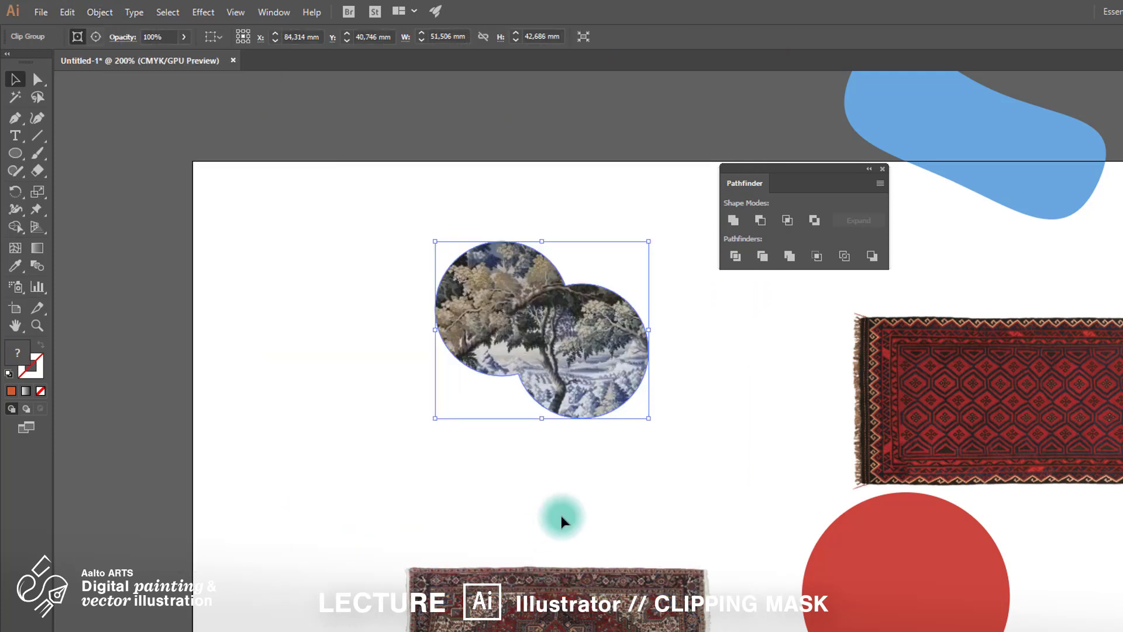
click(787, 368)
- Undo the last clipping mask and delete the united orange shape from the tapestry
key(ctrl+z)
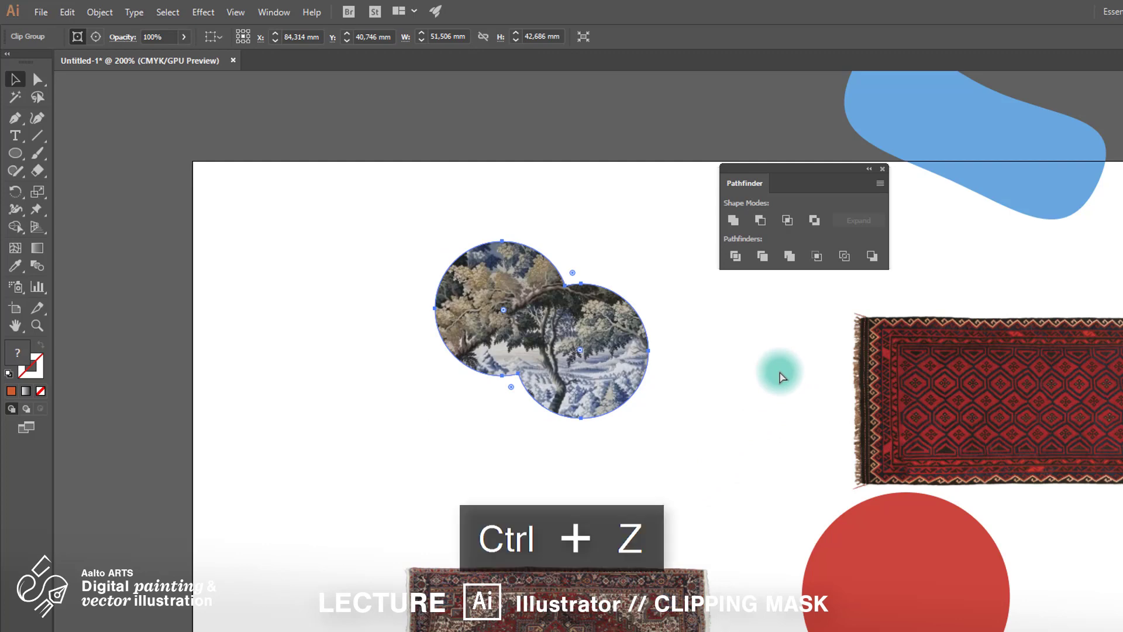
click(581, 351)
key(Delete)
- Draw an orange circle about 46 mm in diameter on the tapestry and a blue circle about 24 mm in diameter centred inside it
click(15, 154)
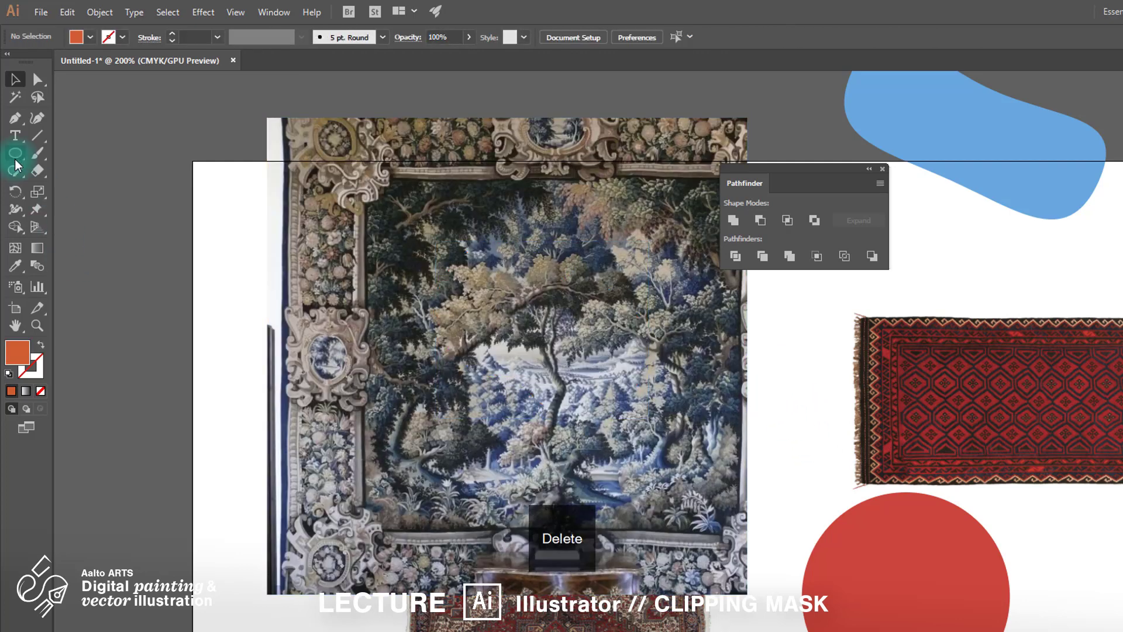
drag(396, 223, 503, 402)
drag(435, 265, 534, 364)
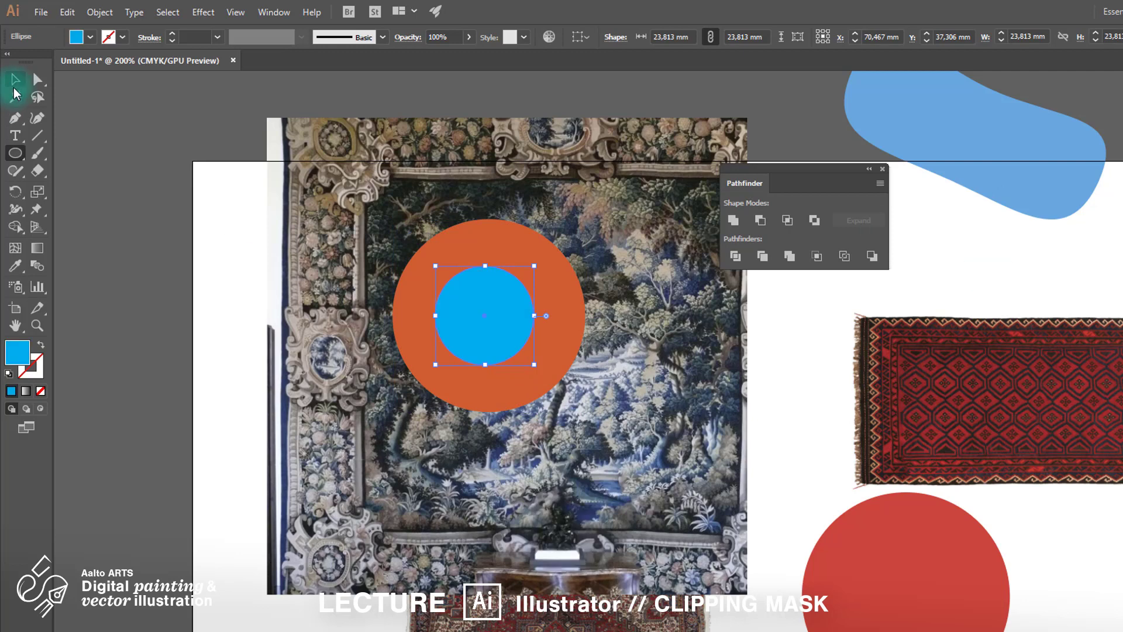
- Try subtracting the blue circle from the orange circle with Pathfinder Minus Front, and undo the subtraction
click(14, 80)
shift+click(508, 250)
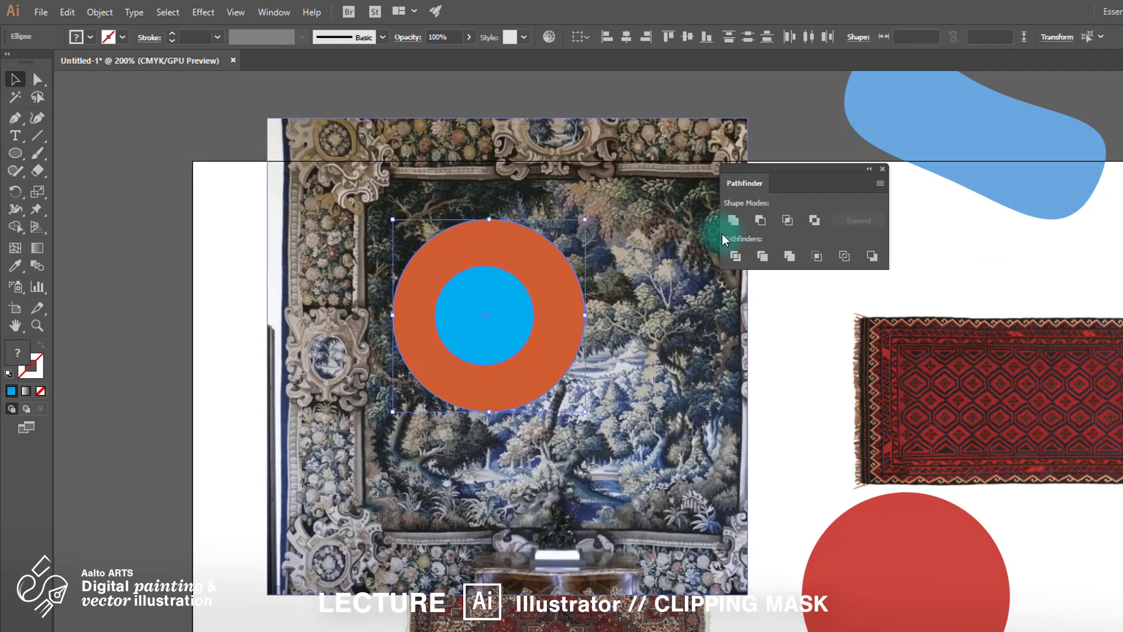
click(760, 222)
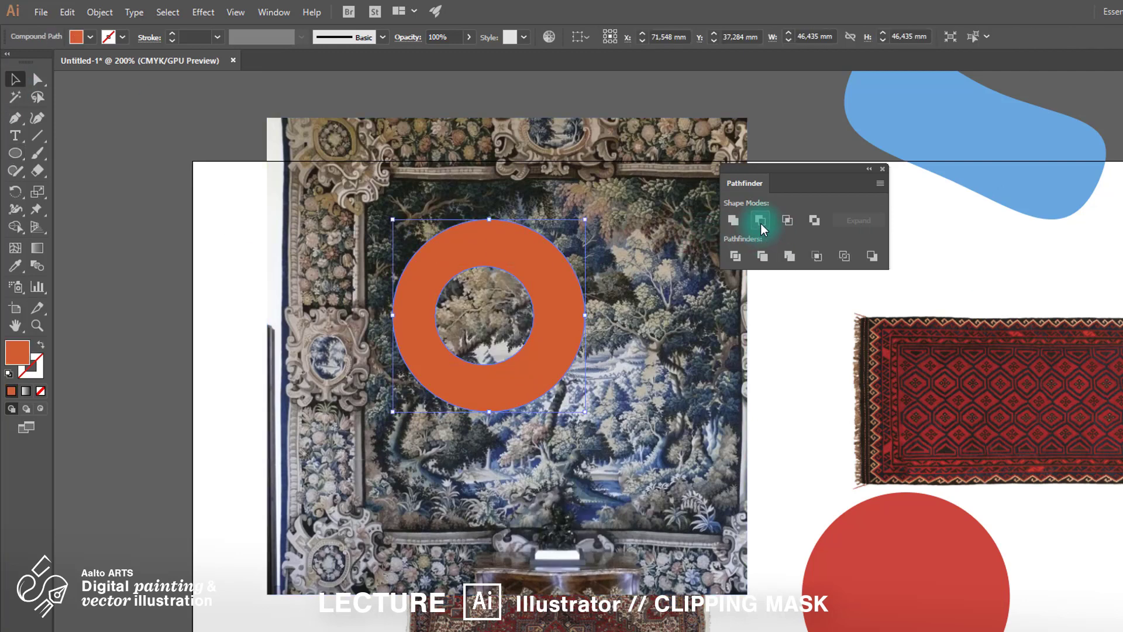
key(ctrl+z)
- Make a compound path from the orange circle and the smaller blue circle inside it
click(99, 12)
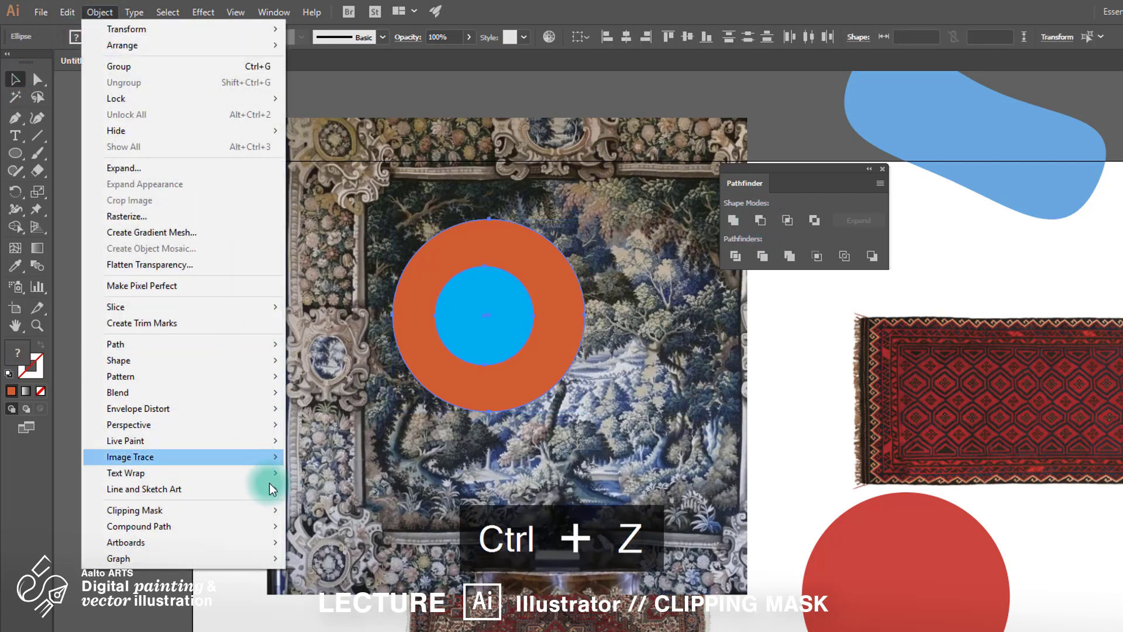
mouse_move(268, 527)
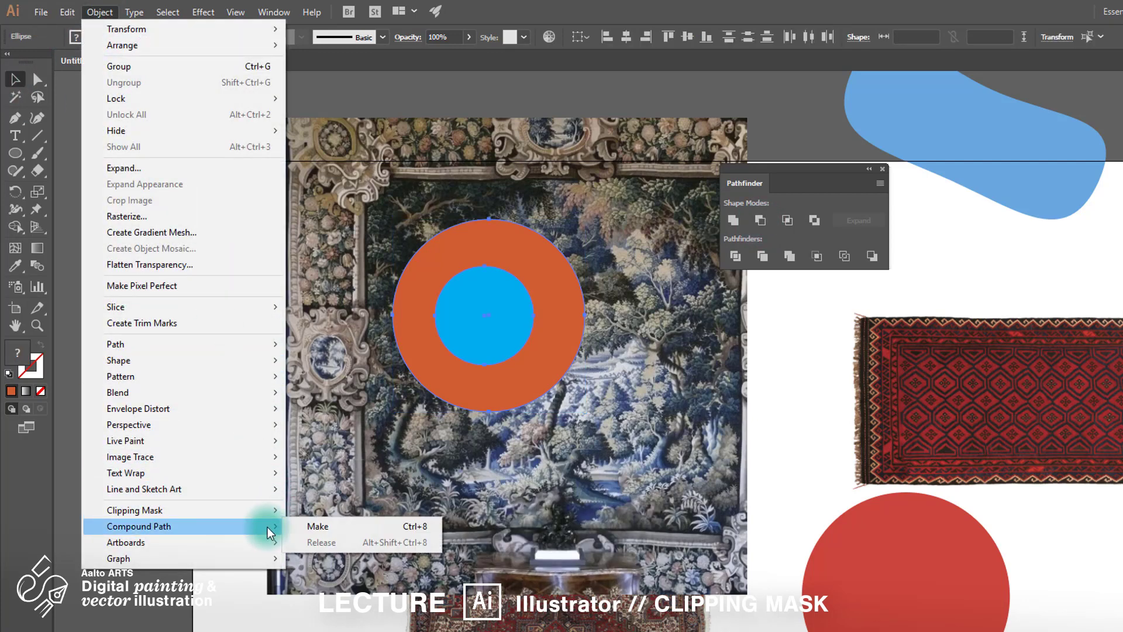
click(313, 526)
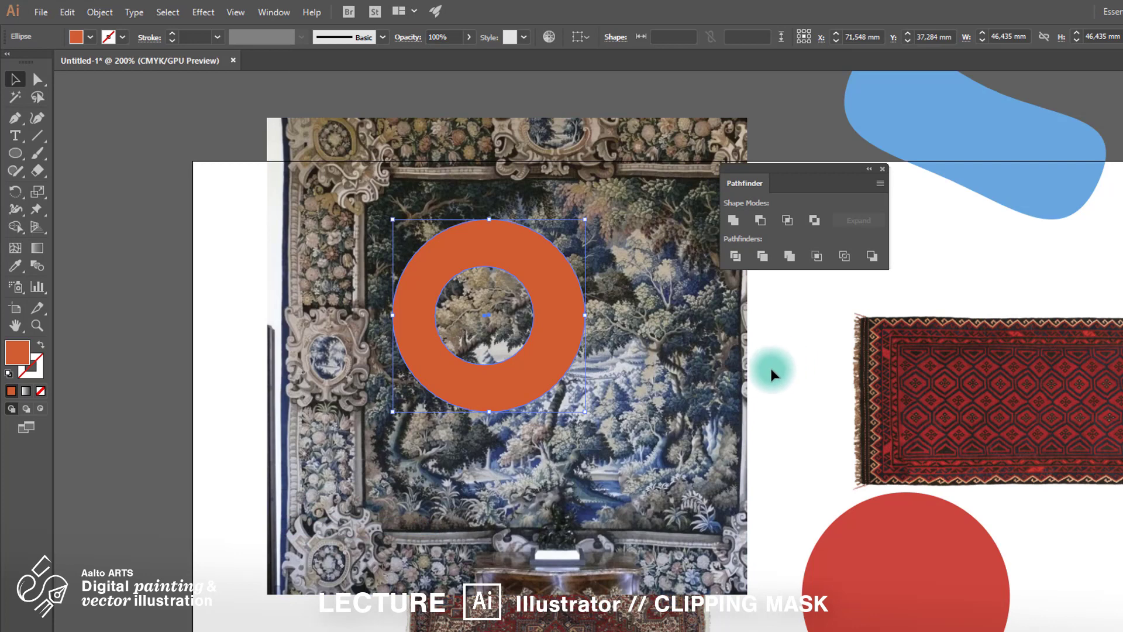
- Make a clipping mask on the tapestry using the orange ring-shaped compound path, and clear the selection
shift+click(749, 359)
right_click(616, 294)
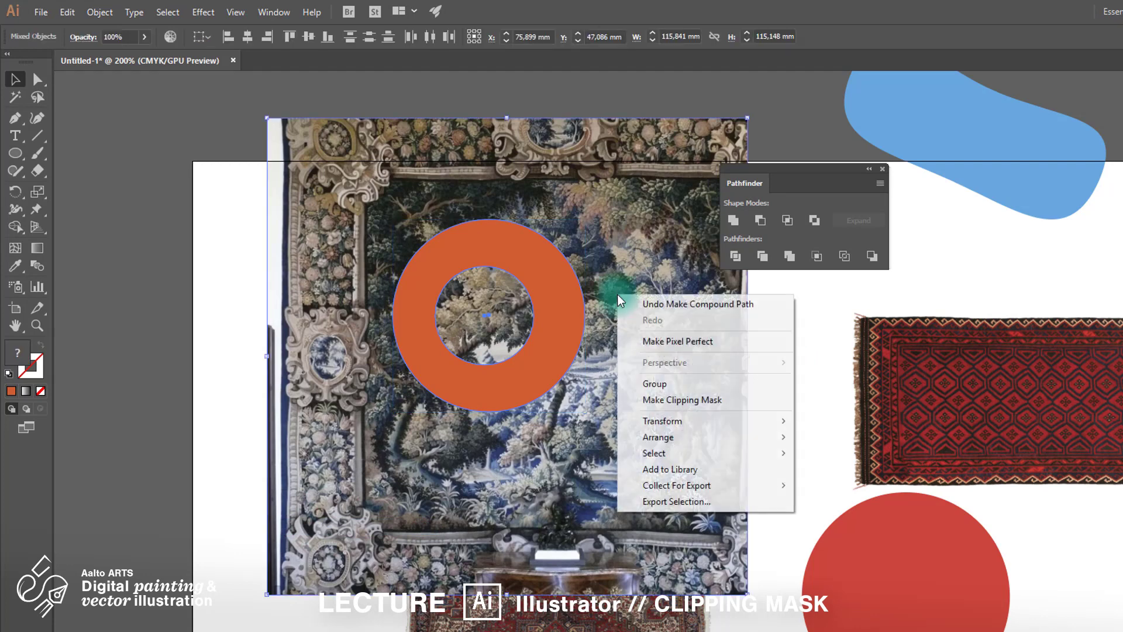
click(677, 402)
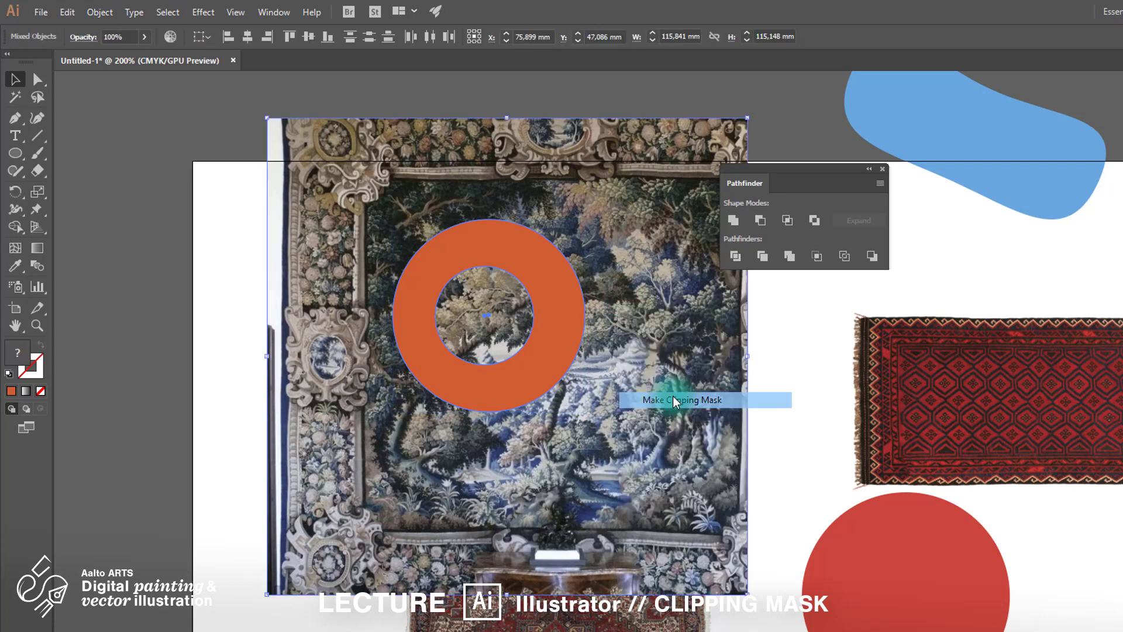
click(693, 394)
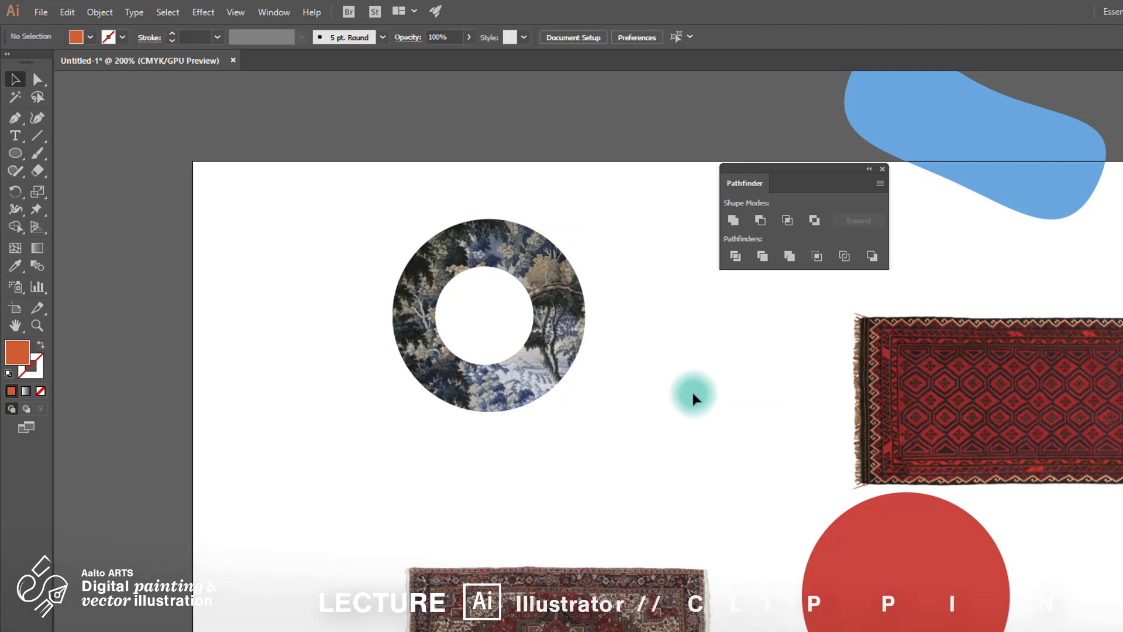
- Move the ring-shaped tapestry clip group so it overlaps the corner of the red rug and the red circle
drag(571, 371, 926, 537)
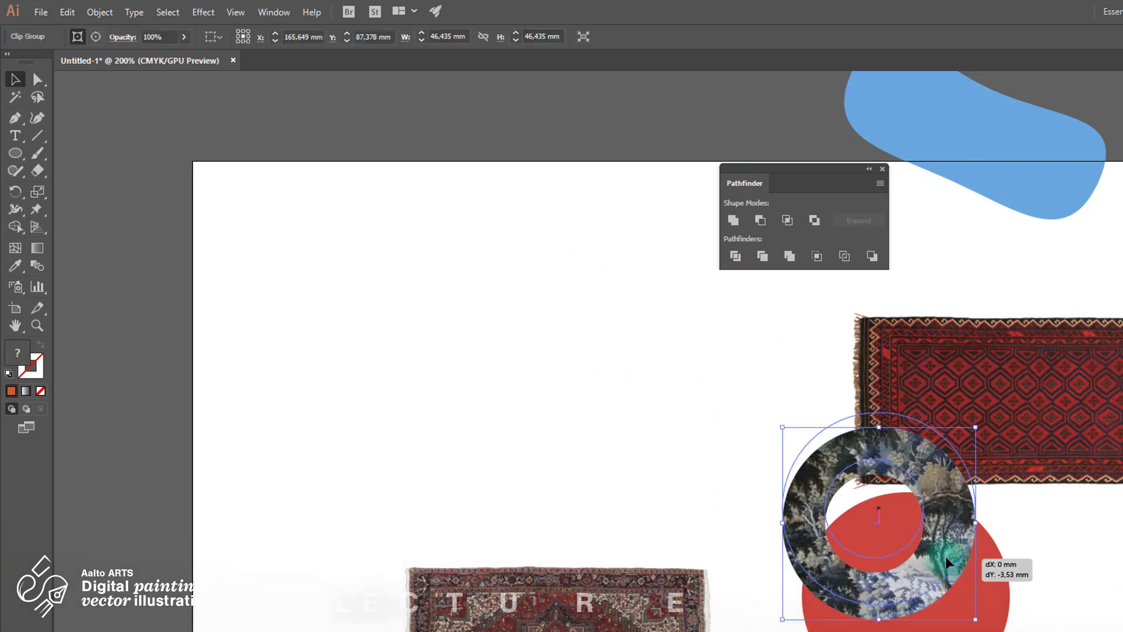
click(521, 381)
mouse_move(575, 496)
mouse_down()
mouse_move(492, 457)
mouse_move(310, 408)
mouse_up()
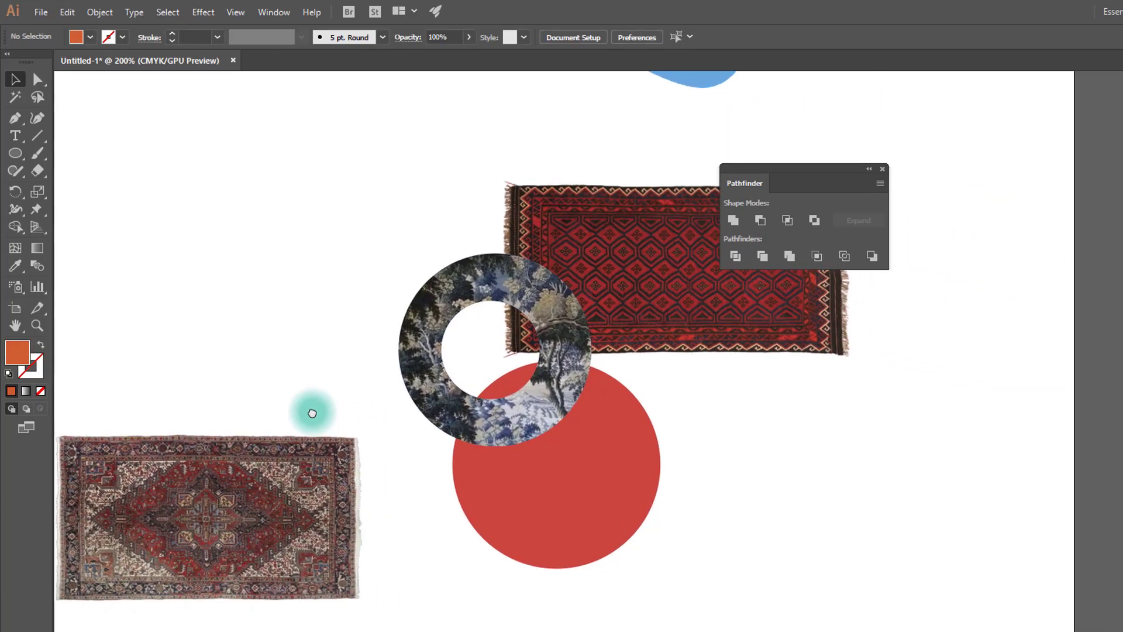